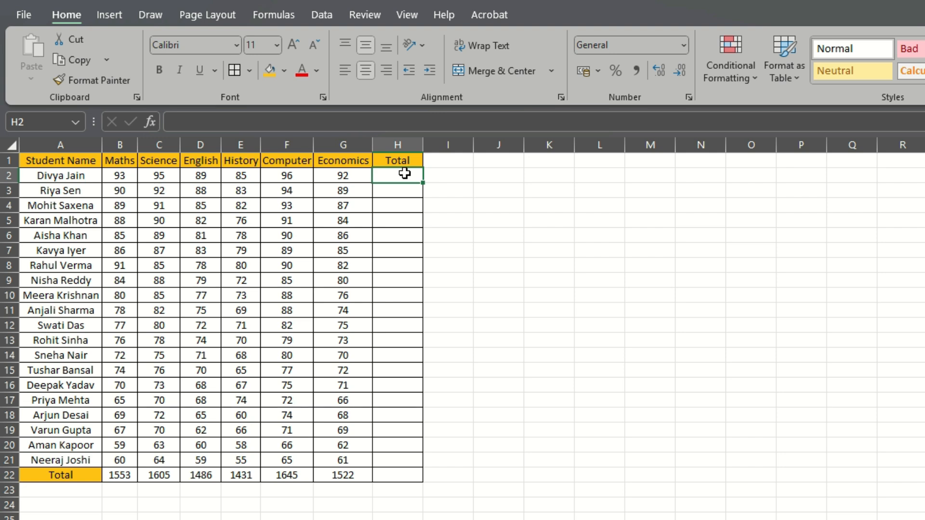
Enter =SUM(B2:G2) in cell H2 to total the first student's subject marks
{"action": "type", "text": "=sum"}
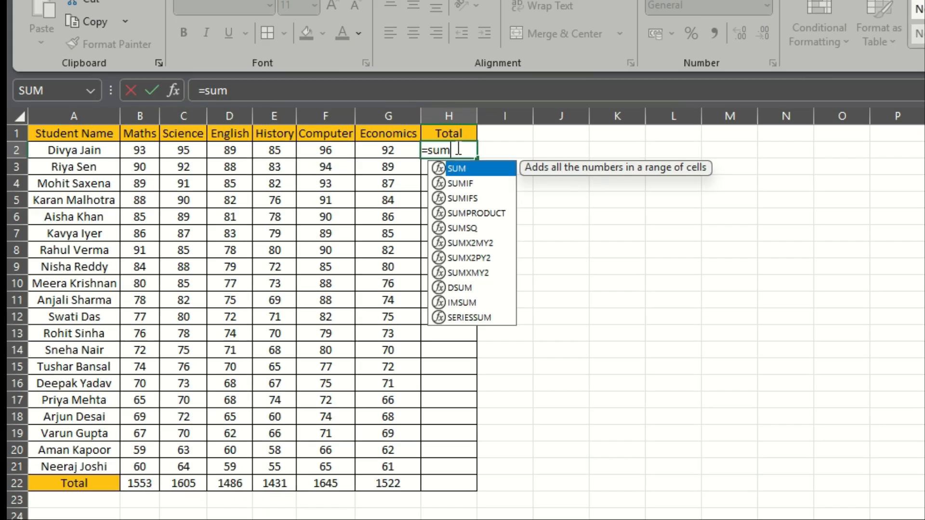
{"action": "key", "text": "Tab"}
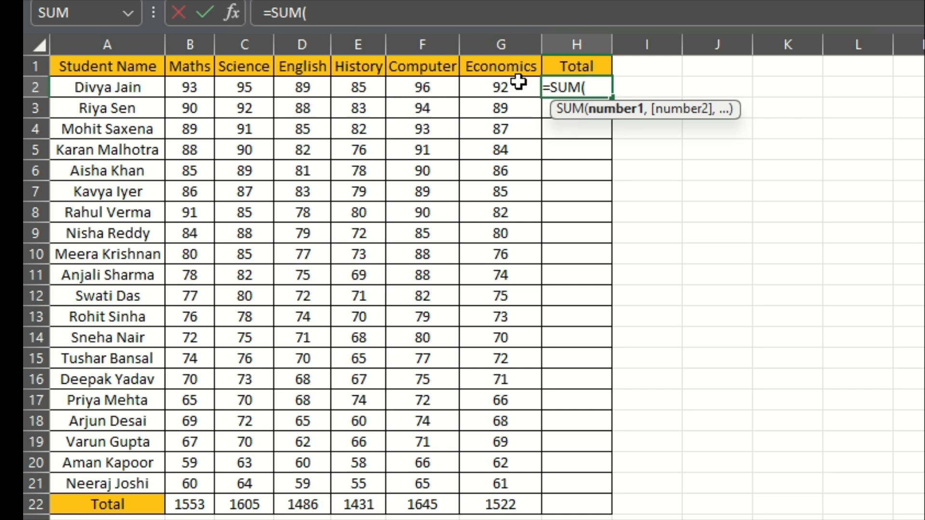
{"action": "left_click_drag", "start_coordinate": [200, 88], "coordinate": [507, 86]}
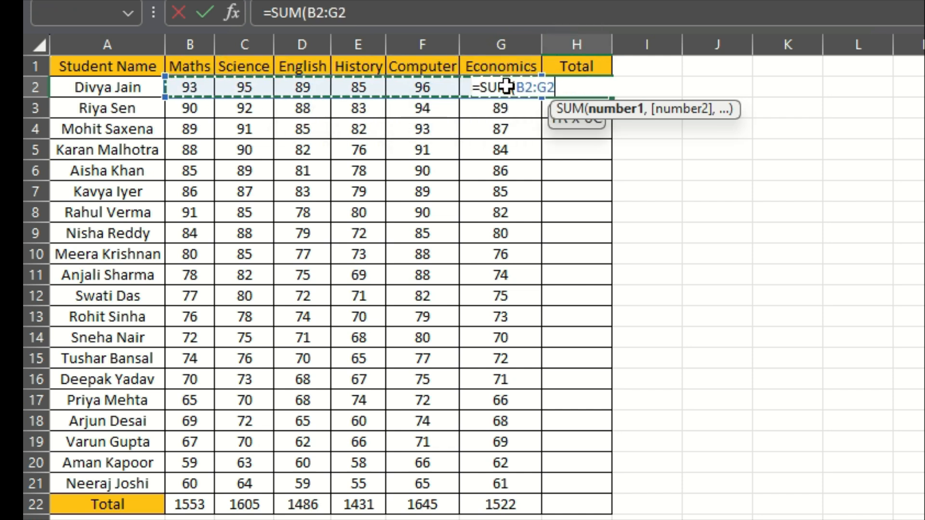
{"action": "type", "text": ")"}
{"action": "key", "text": "Return"}
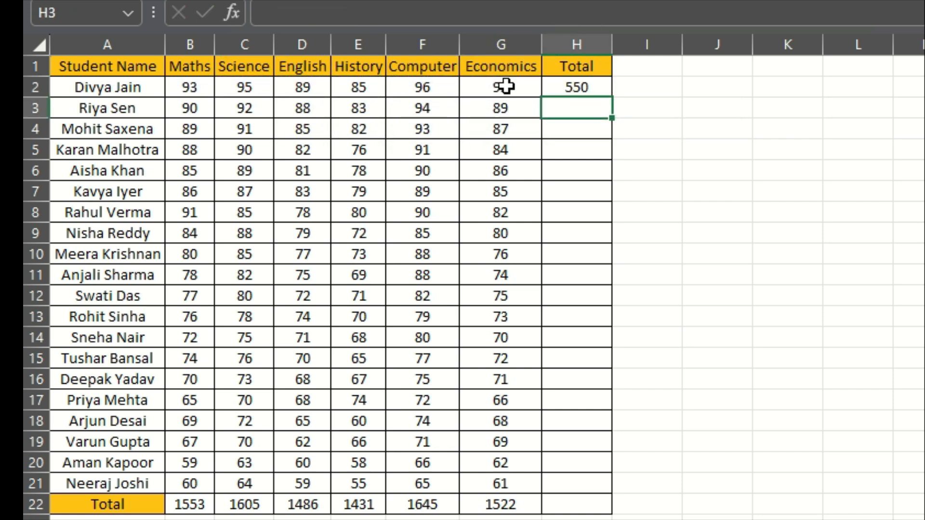
Fill the SUM formula from H2 down the Total column through H22
{"action": "left_click", "coordinate": [572, 74]}
{"action": "left_click", "coordinate": [572, 81]}
{"action": "left_click_drag", "start_coordinate": [611, 101], "coordinate": [601, 510]}
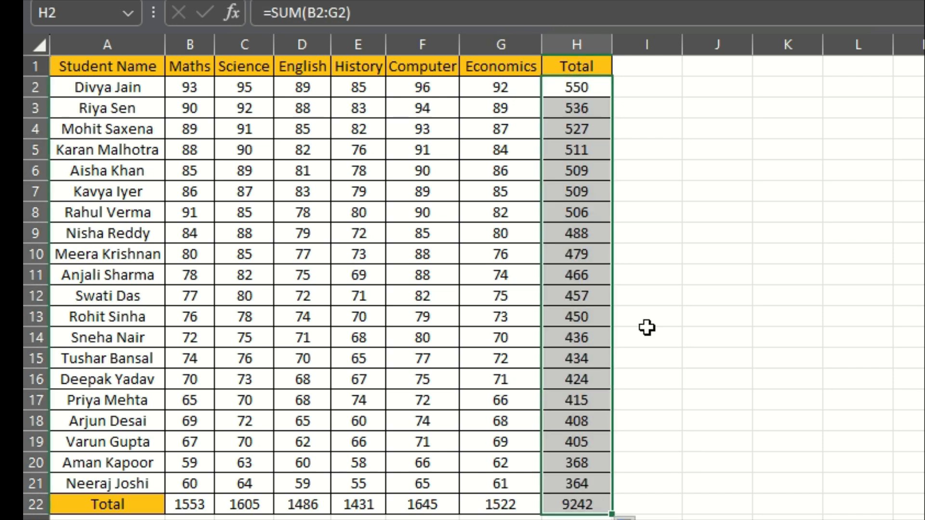
{"action": "left_click", "coordinate": [633, 237]}
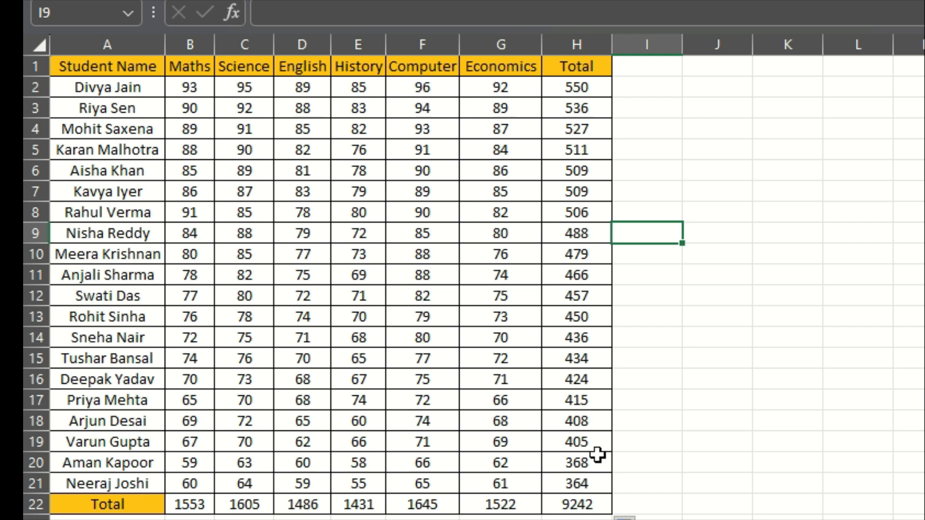
Examine the ranges referenced by the Total formulas in H2, H3 and H4, and compare how they shift per row
{"action": "left_click", "coordinate": [590, 111]}
{"action": "left_click", "coordinate": [585, 87]}
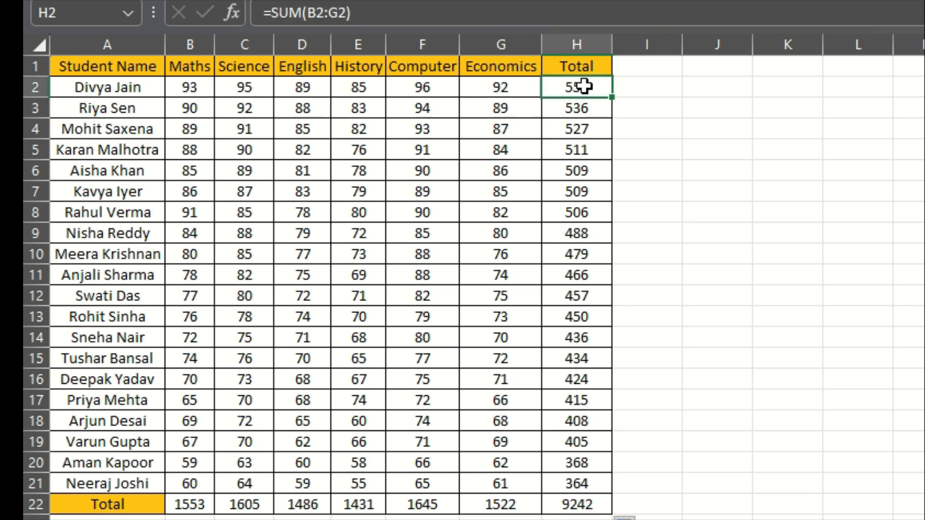
{"action": "left_click", "coordinate": [469, 21]}
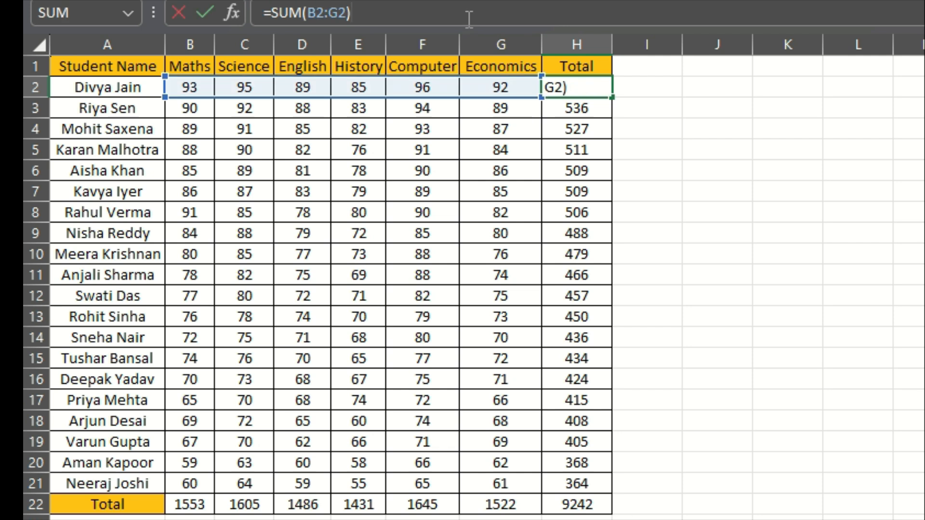
{"action": "key", "text": "Return"}
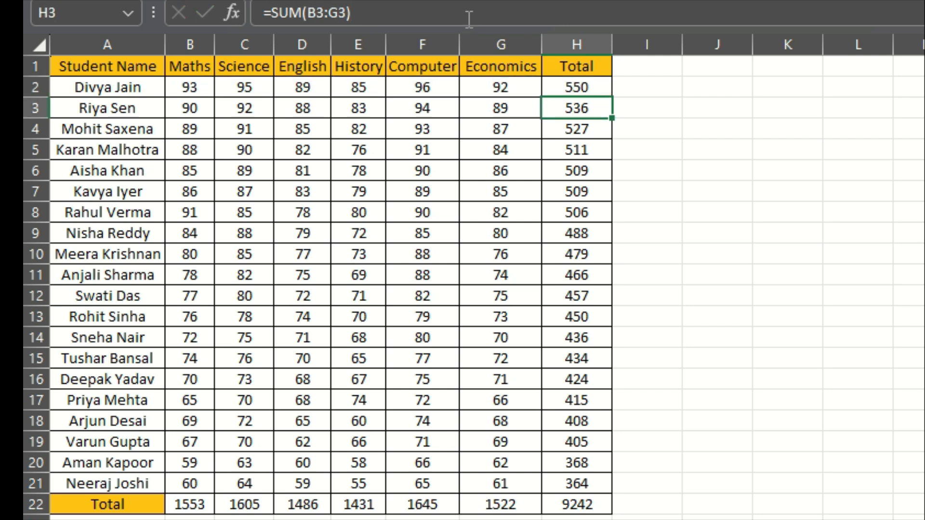
{"action": "left_click", "coordinate": [601, 91]}
{"action": "left_click", "coordinate": [441, 14]}
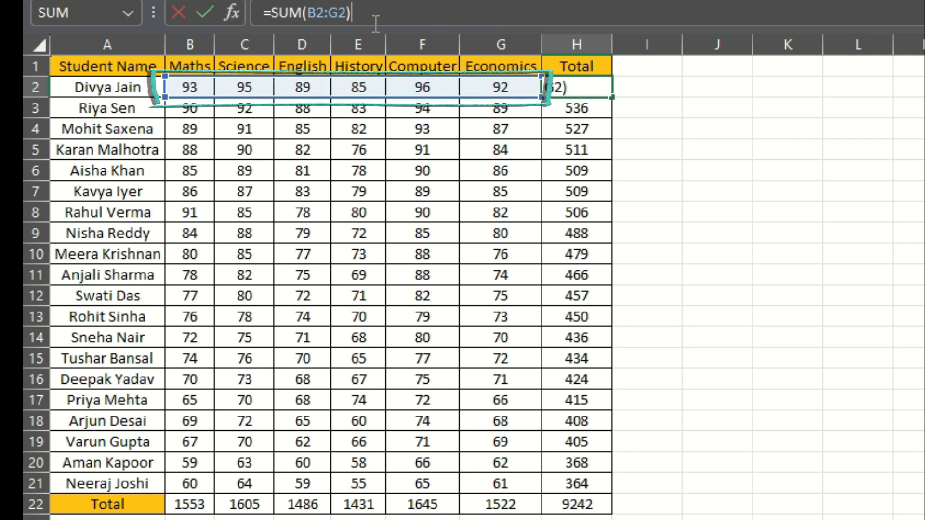
{"action": "key", "text": "Return"}
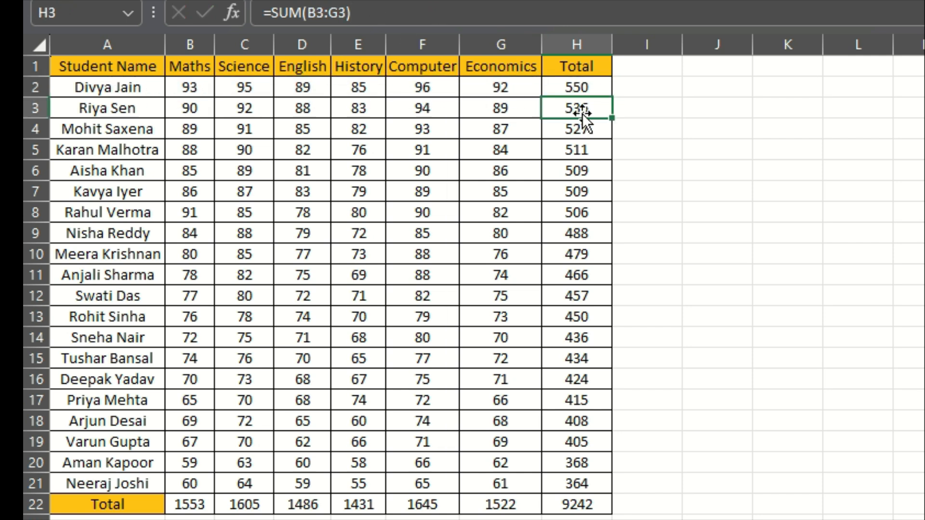
{"action": "left_click", "coordinate": [431, 14]}
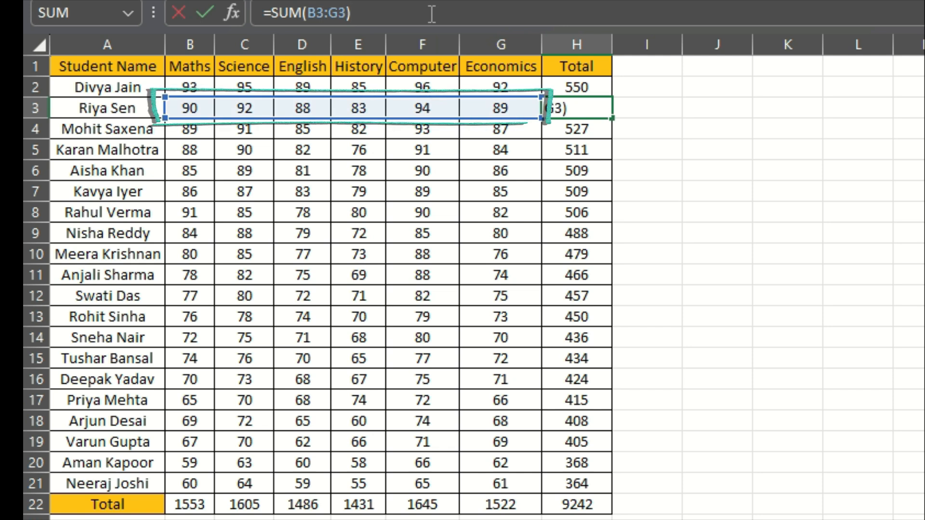
{"action": "key", "text": "Return"}
{"action": "left_click", "coordinate": [431, 13]}
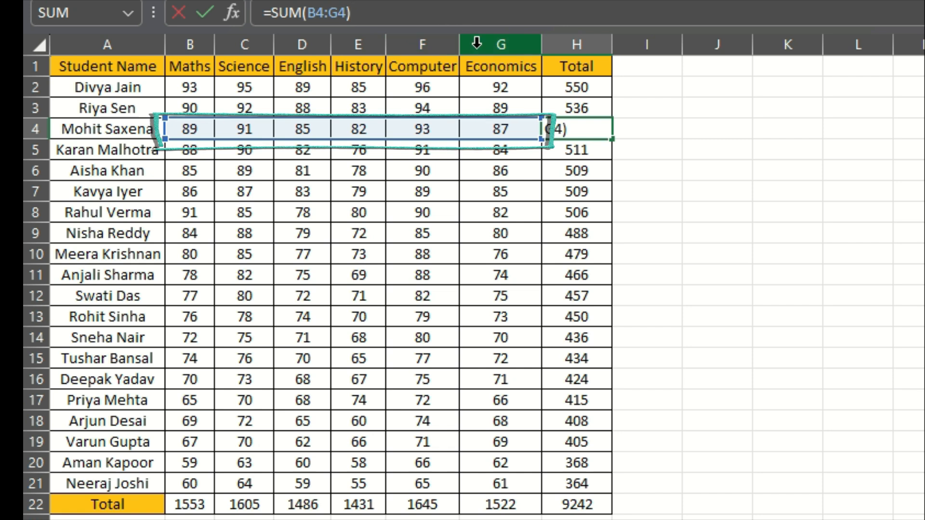
{"action": "key", "text": "Return"}
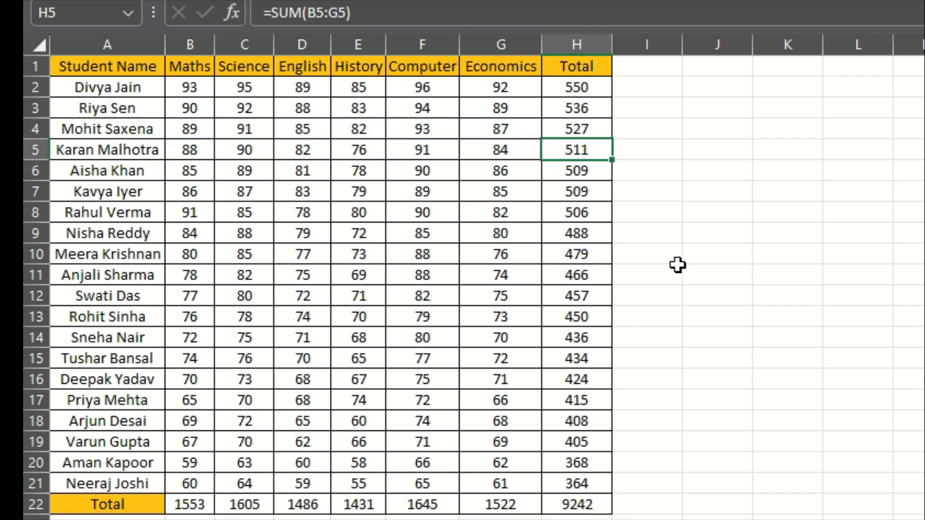
{"action": "left_click", "coordinate": [600, 85]}
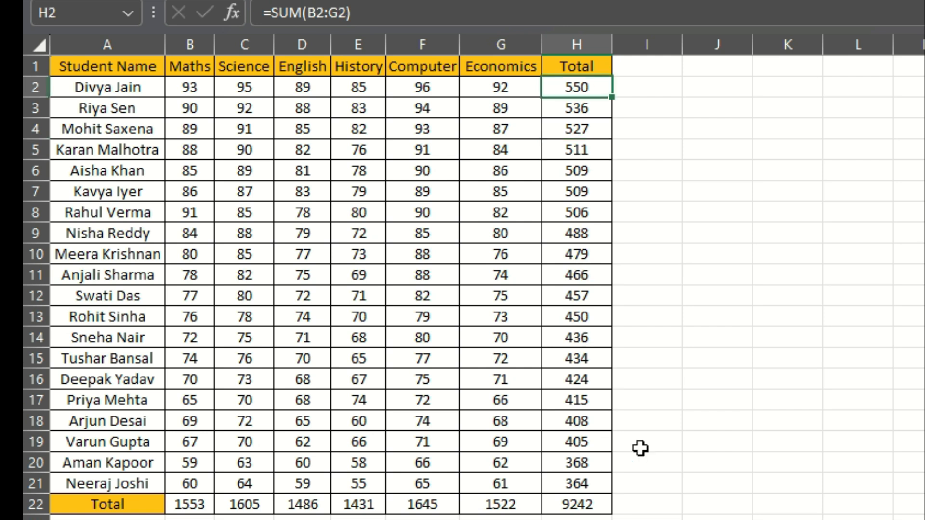
Review the Total and Final Marks columns and the Sports Marks value in K10
{"action": "left_click", "coordinate": [672, 427]}
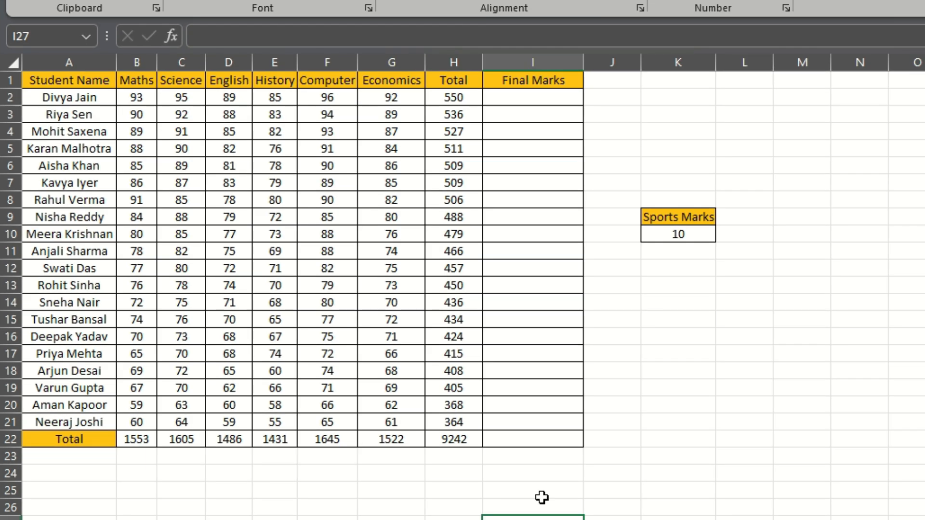
{"action": "left_click", "coordinate": [801, 285]}
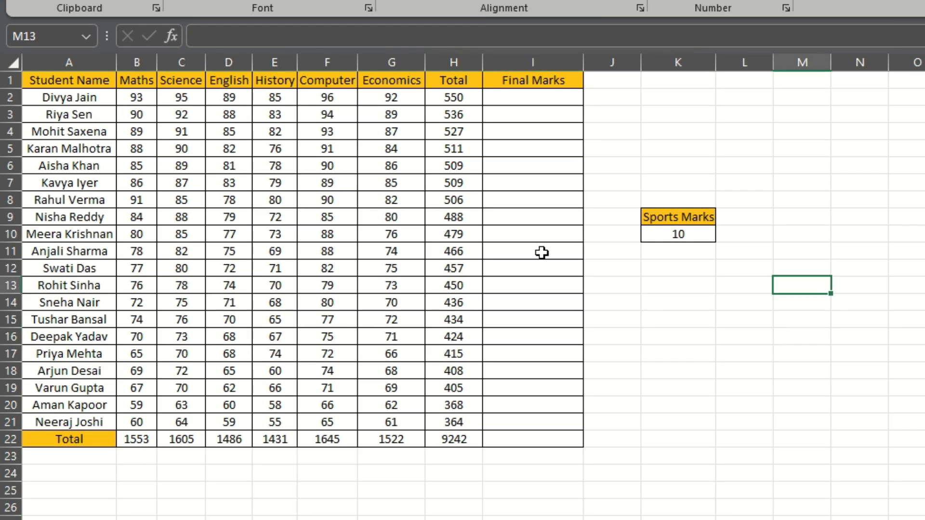
{"action": "left_click", "coordinate": [455, 77]}
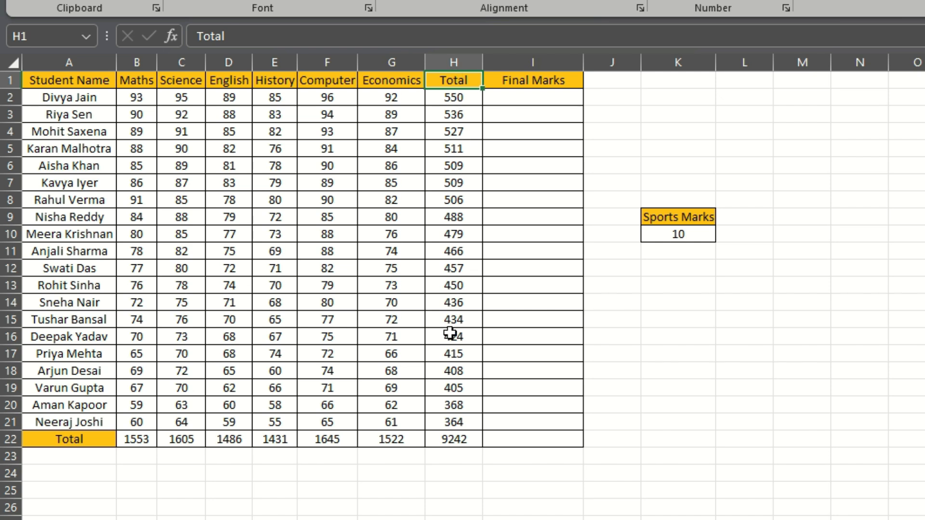
{"action": "left_click", "coordinate": [534, 80]}
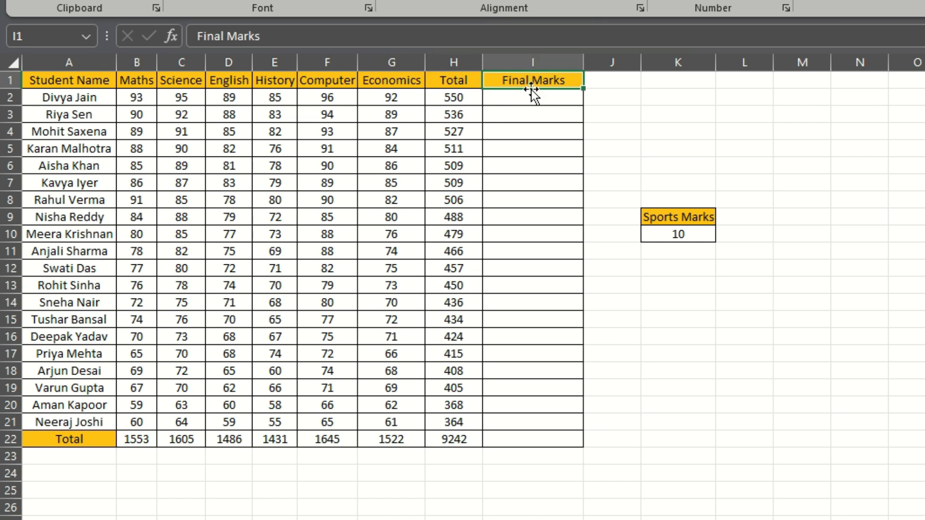
{"action": "left_click", "coordinate": [535, 99]}
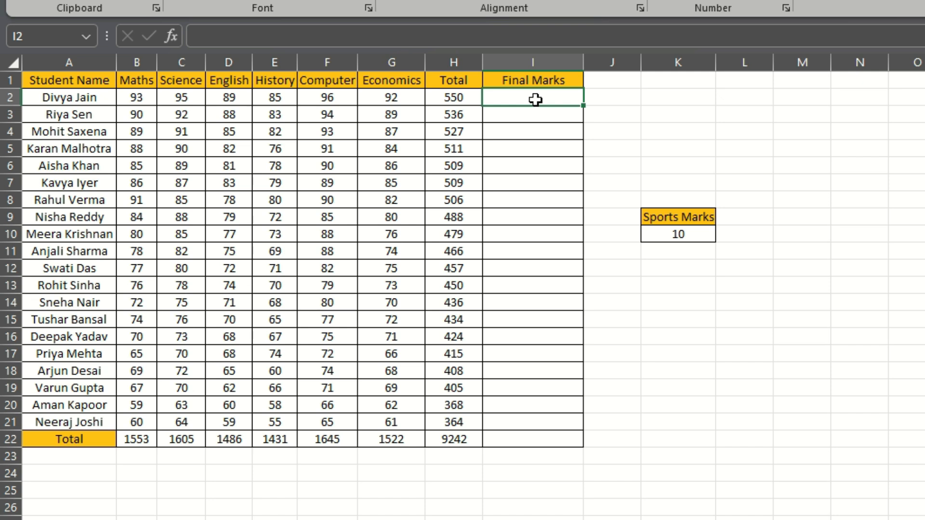
{"action": "left_click", "coordinate": [681, 235]}
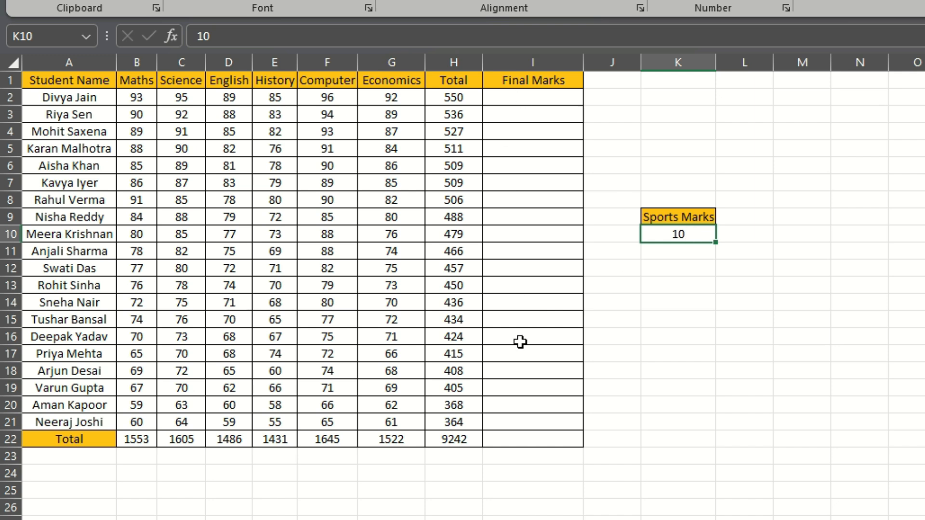
Enter =H2+K10 in cell I2 to add the sports marks to the first student's total
{"action": "left_click", "coordinate": [530, 103]}
{"action": "type", "text": "="}
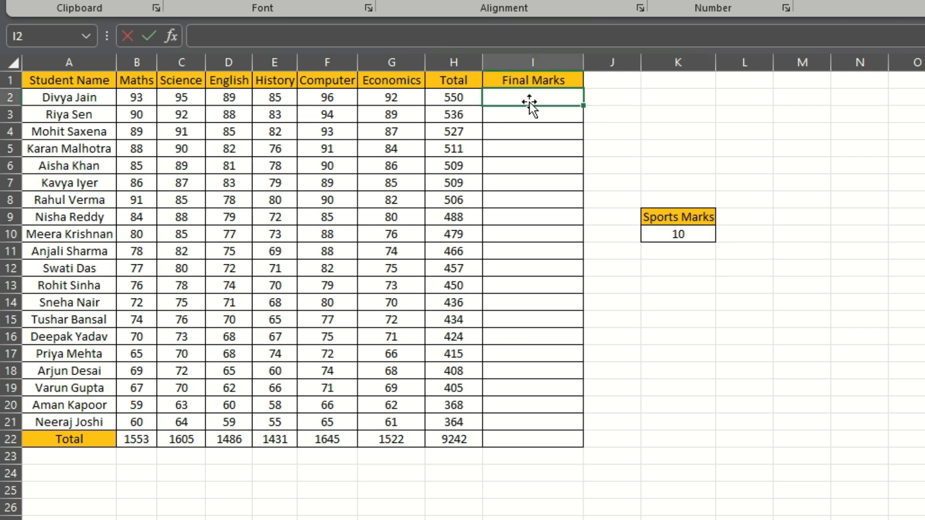
{"action": "left_click", "coordinate": [452, 98]}
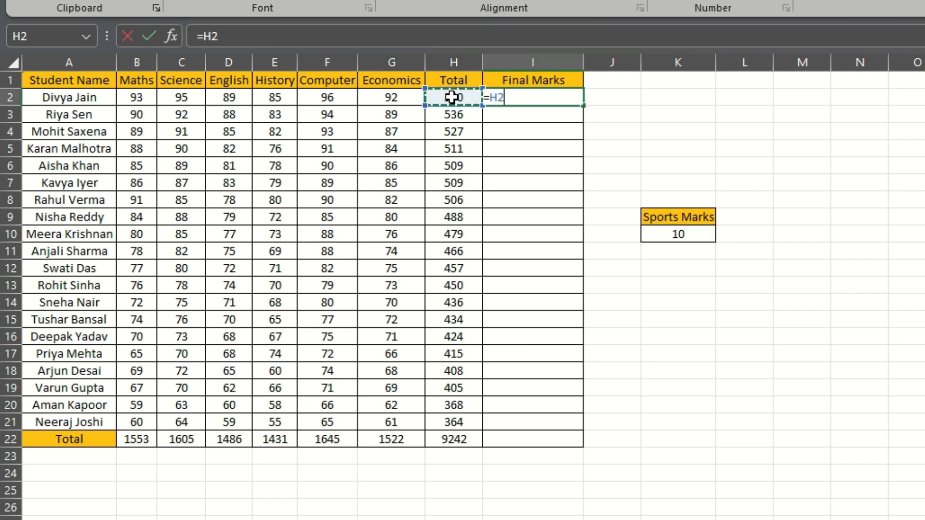
{"action": "type", "text": "+"}
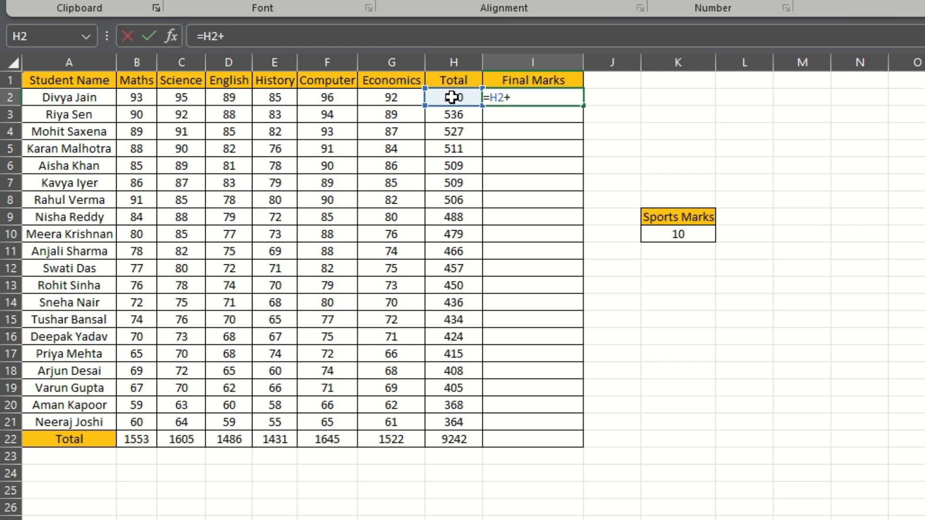
{"action": "left_click", "coordinate": [699, 235]}
{"action": "key", "text": "Return"}
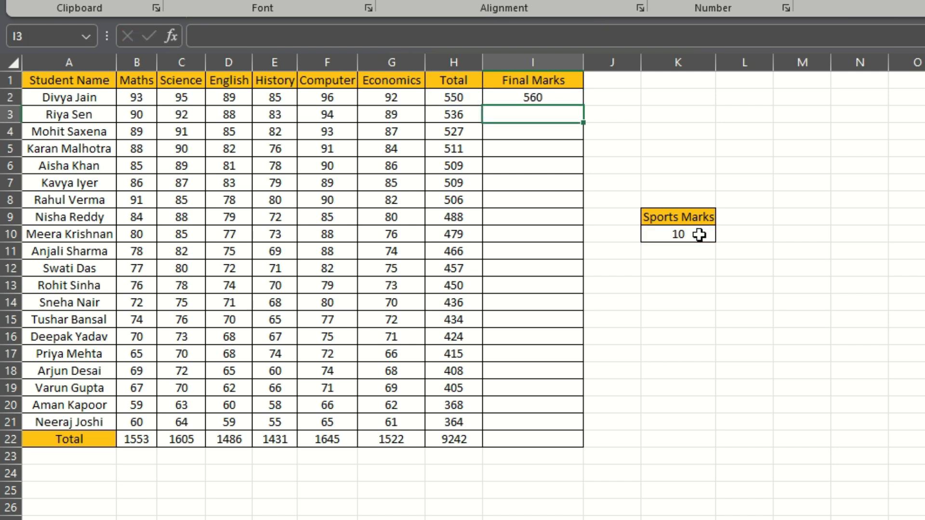
Fill the Final Marks formula from I2 down through I22
{"action": "left_click", "coordinate": [505, 98]}
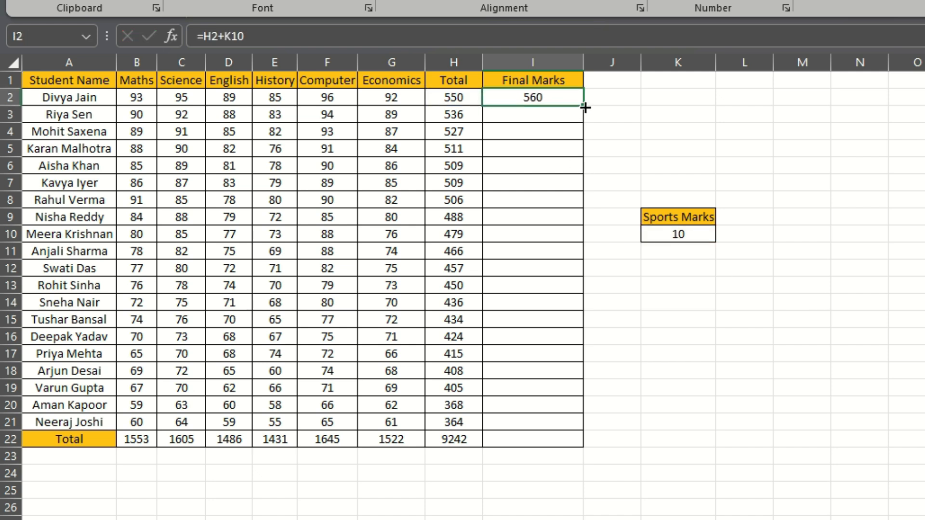
{"action": "left_click_drag", "start_coordinate": [586, 117], "coordinate": [586, 437]}
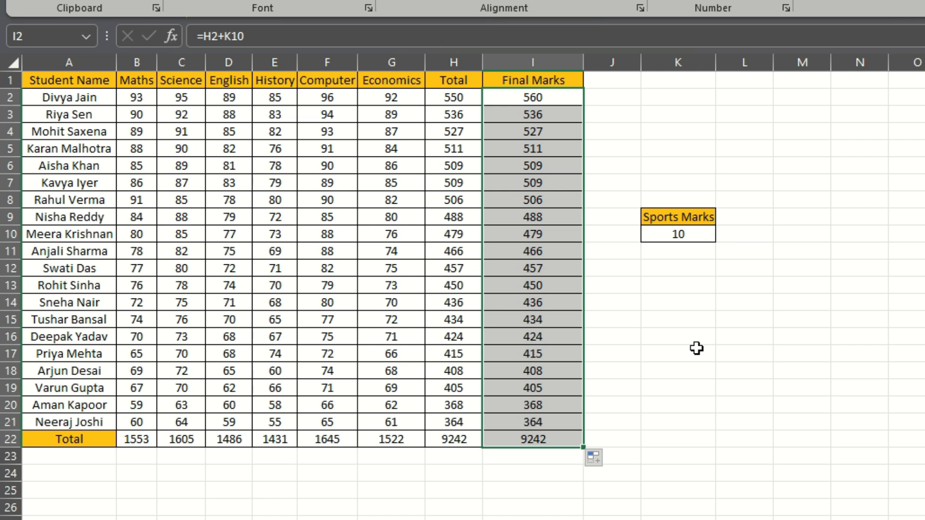
{"action": "left_click", "coordinate": [697, 348]}
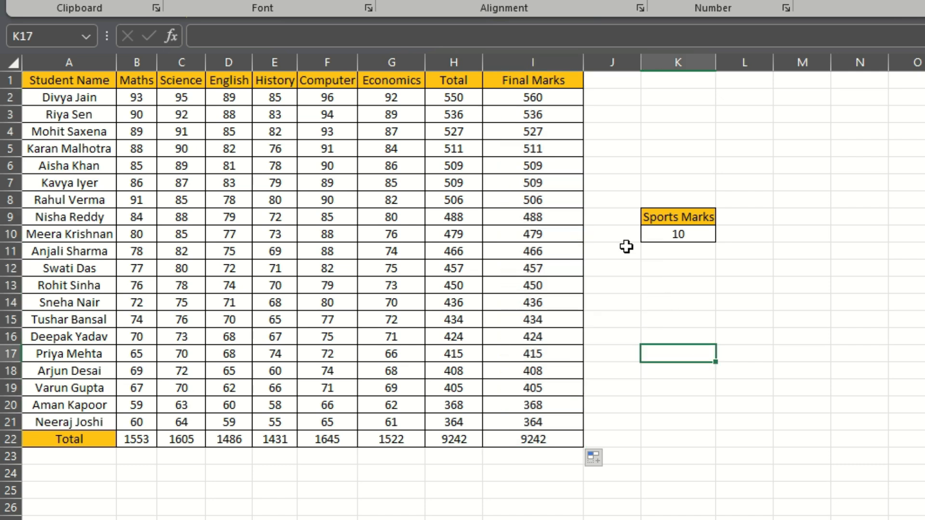
Compare the Final Marks formulas in I2 and I3 with their totals, and check which cells I3 references
{"action": "left_click", "coordinate": [544, 115]}
{"action": "left_click", "coordinate": [533, 98]}
{"action": "left_click", "coordinate": [457, 98]}
{"action": "left_click", "coordinate": [540, 98]}
{"action": "left_click", "coordinate": [448, 117]}
{"action": "left_click", "coordinate": [536, 115]}
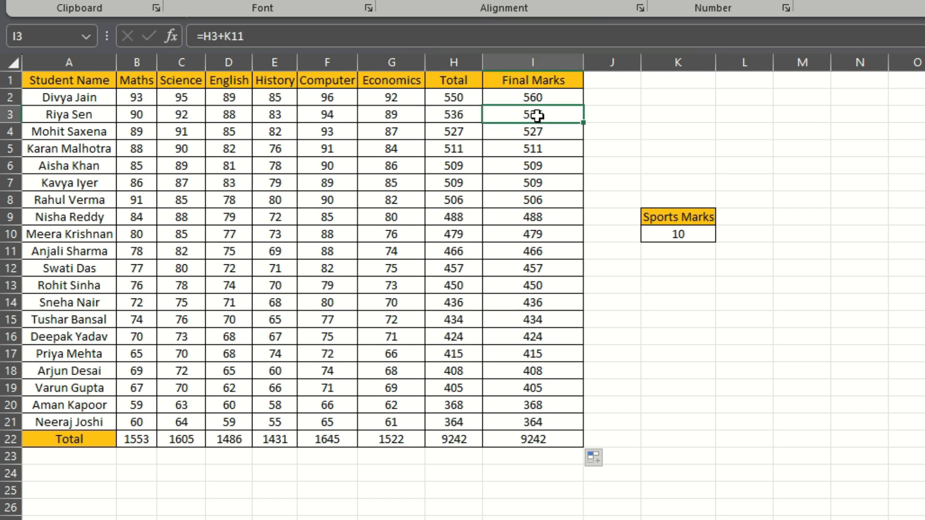
{"action": "left_click", "coordinate": [379, 37]}
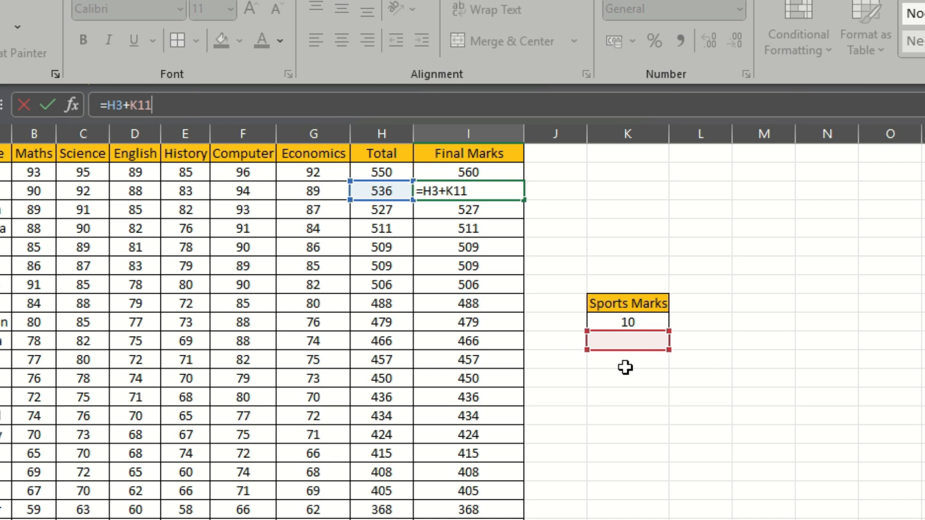
{"action": "key", "text": "Return"}
Change the first student's Final Marks formula in I2 to =H2+$K$10 so the sports marks reference is absolute
{"action": "left_click", "coordinate": [482, 172]}
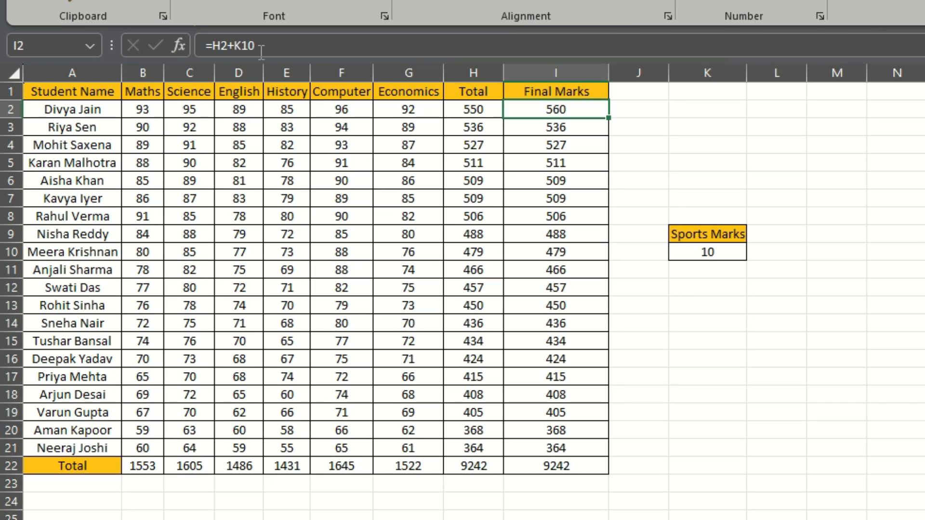
{"action": "left_click", "coordinate": [261, 49]}
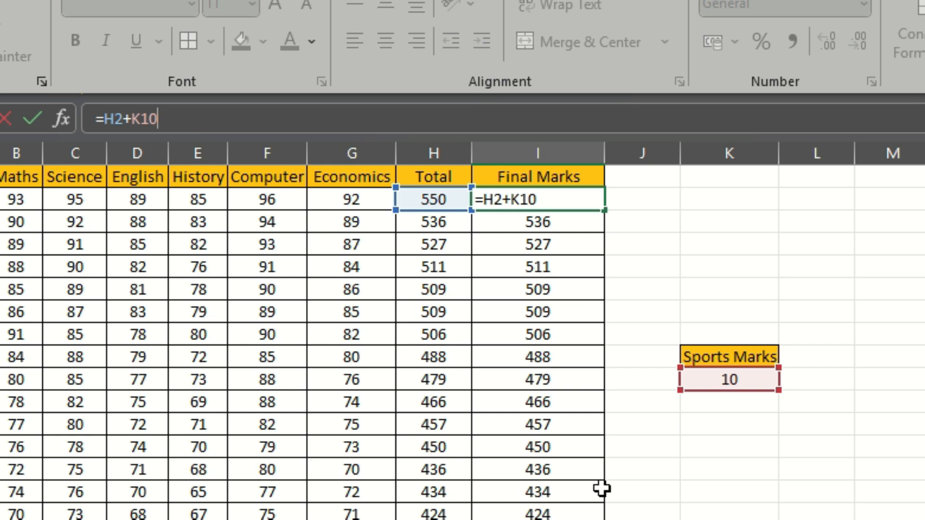
{"action": "left_click", "coordinate": [139, 118]}
{"action": "type", "text": "$"}
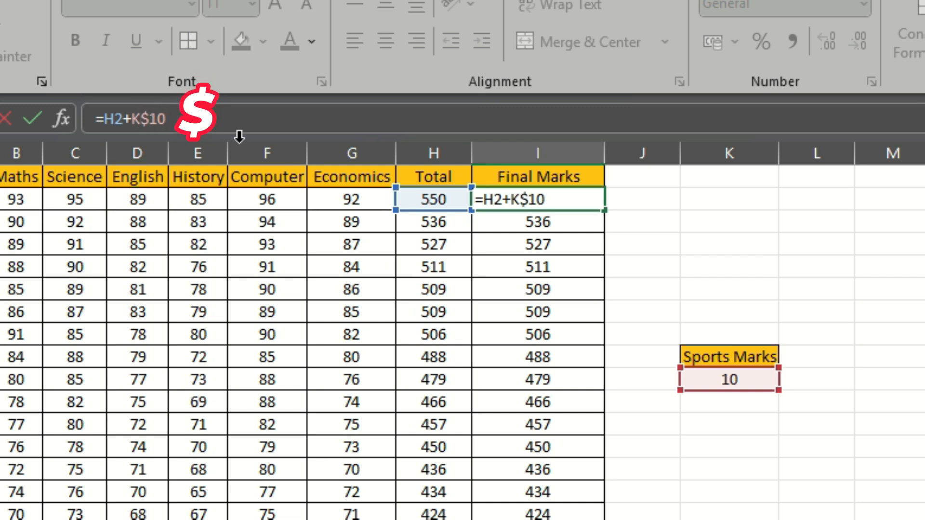
{"action": "left_click", "coordinate": [135, 118]}
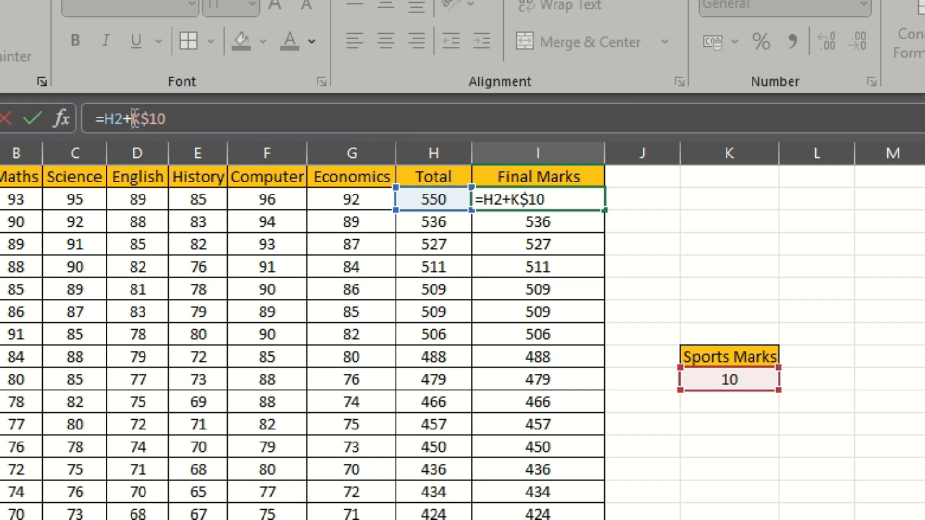
{"action": "type", "text": "$"}
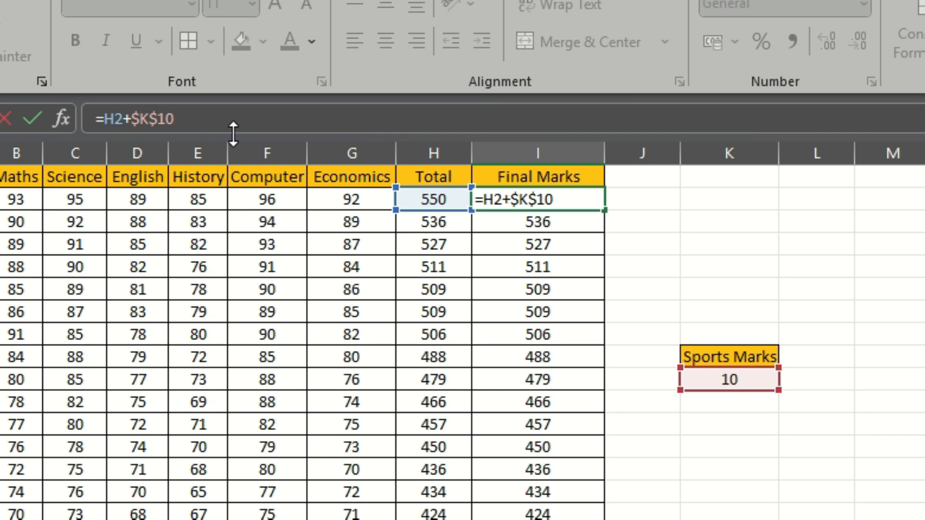
{"action": "key", "text": "Return"}
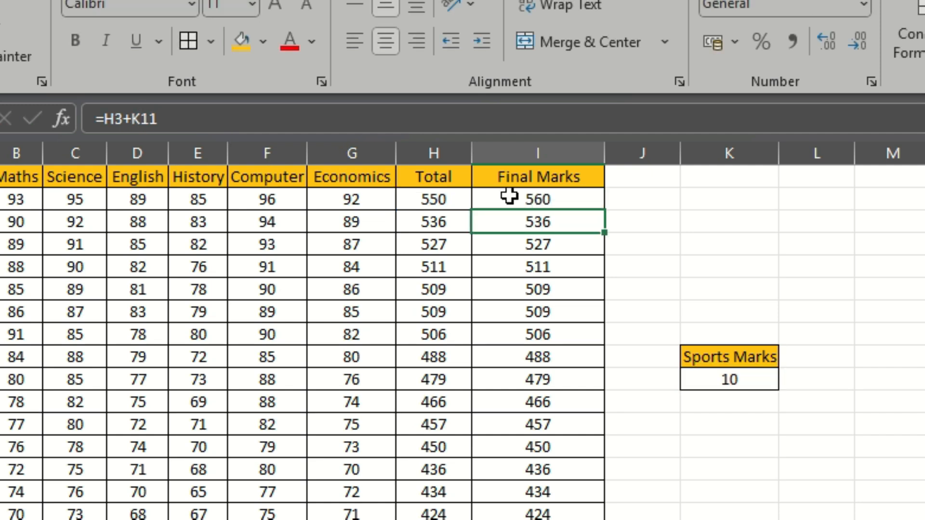
Fill the absolute-reference formula from I2 down the Final Marks column through I22
{"action": "left_click", "coordinate": [509, 195]}
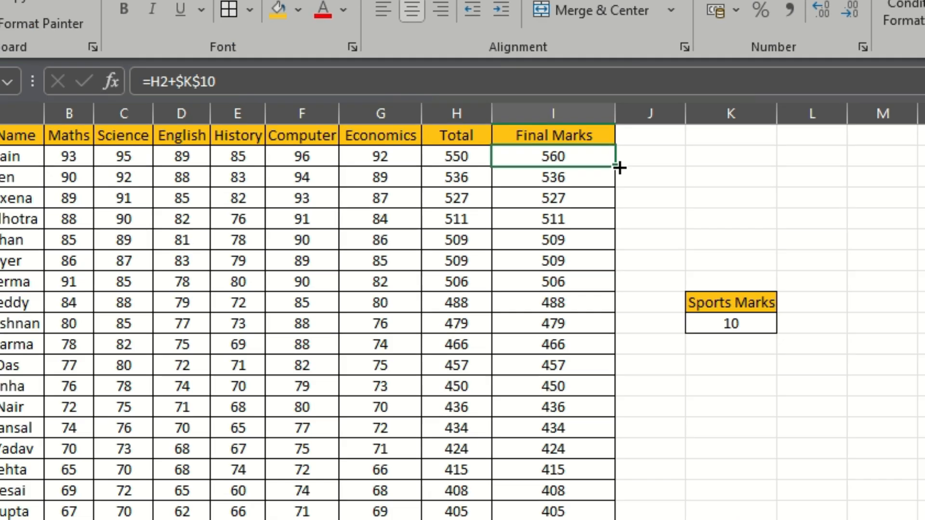
{"action": "left_click_drag", "start_coordinate": [604, 210], "coordinate": [605, 519]}
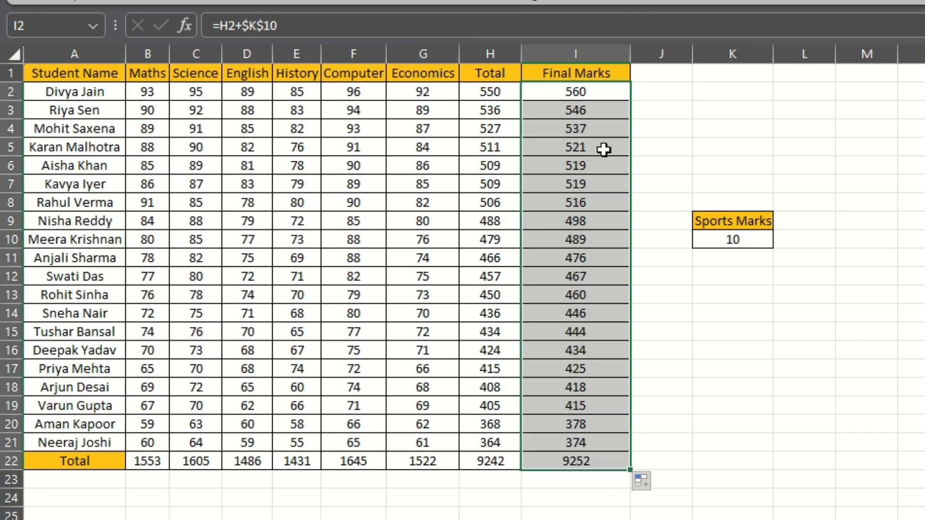
Check the cell references in the Final Marks formulas down the column, including I7, I21, I22 and I11, against Sports Marks cell K10
{"action": "left_click", "coordinate": [603, 114]}
{"action": "left_click", "coordinate": [598, 129]}
{"action": "left_click", "coordinate": [598, 146]}
{"action": "left_click", "coordinate": [600, 166]}
{"action": "left_click", "coordinate": [597, 187]}
{"action": "left_click", "coordinate": [299, 24]}
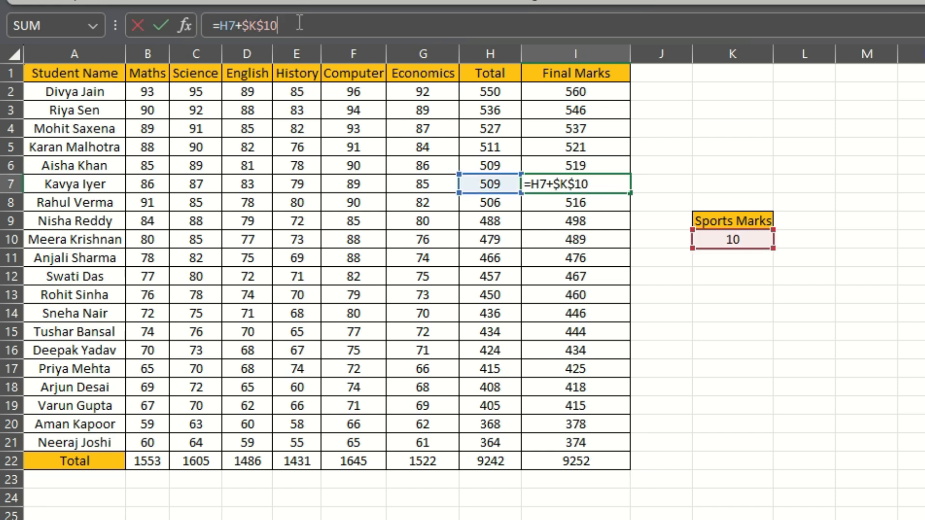
{"action": "key", "text": "Return"}
{"action": "left_click", "coordinate": [561, 439]}
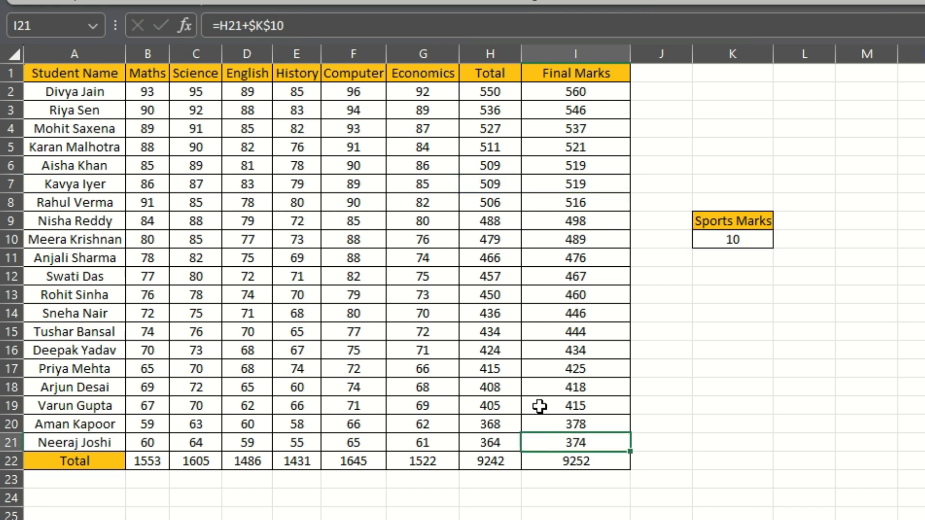
{"action": "left_click", "coordinate": [301, 24]}
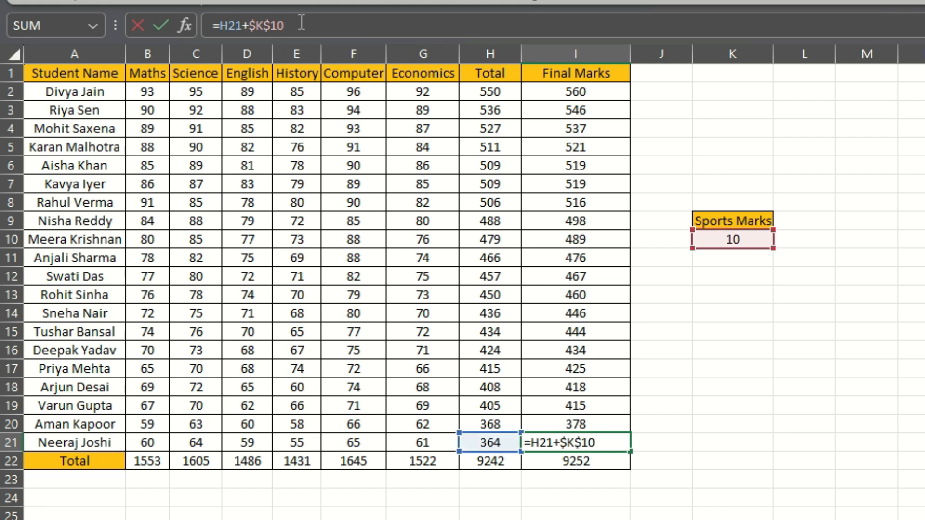
{"action": "key", "text": "Return"}
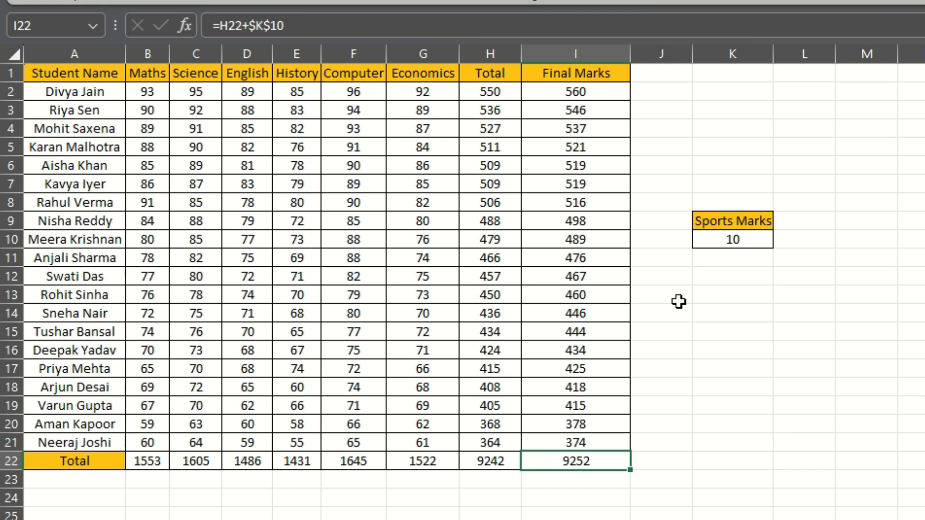
{"action": "left_click", "coordinate": [575, 256]}
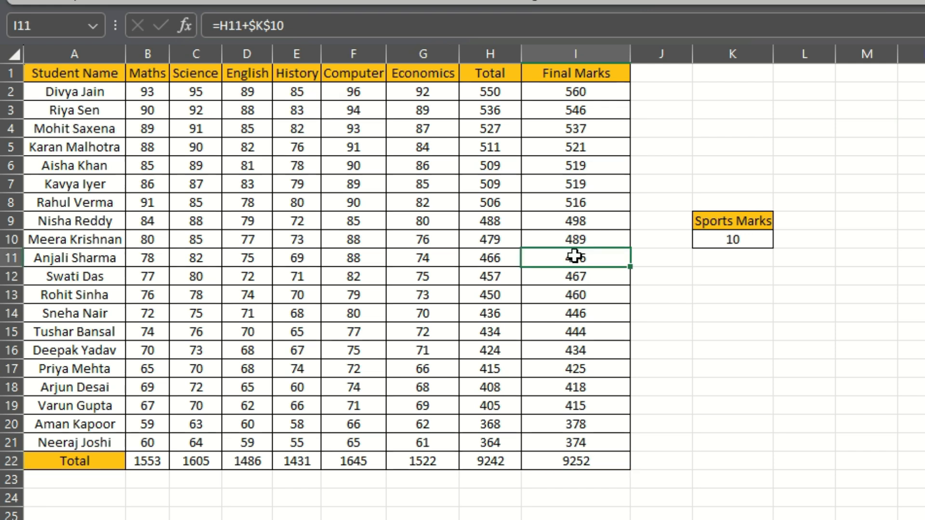
{"action": "left_click", "coordinate": [723, 238]}
Remove the dollar signs from I2's sports marks reference, cycle it through forms such as $K$10 and K$10, and discard the edit
{"action": "left_click", "coordinate": [599, 93]}
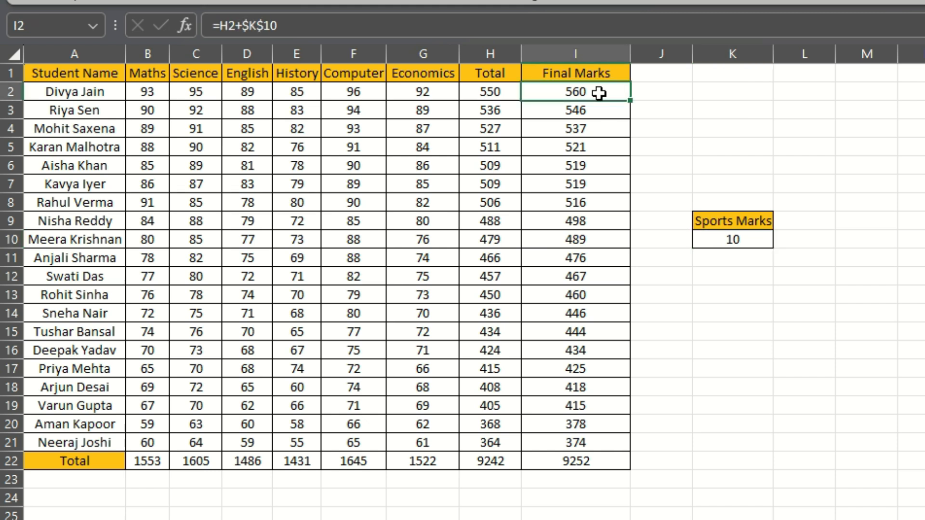
{"action": "left_click", "coordinate": [291, 24]}
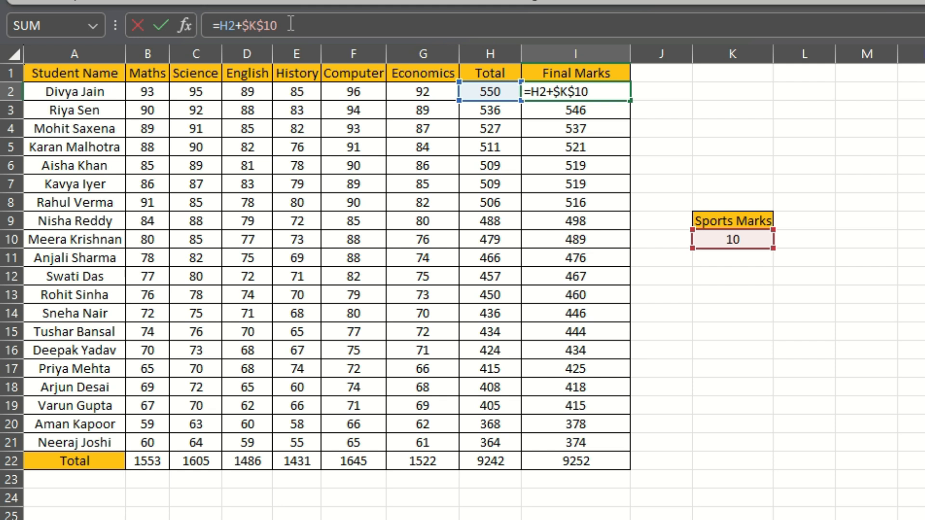
{"action": "left_click", "coordinate": [268, 25]}
{"action": "key", "text": "BackSpace"}
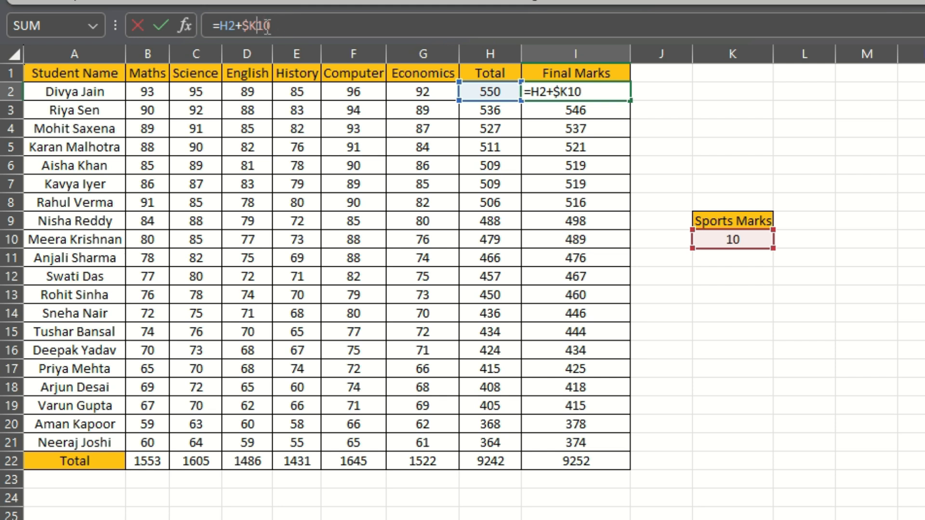
{"action": "key", "text": "BackSpace"}
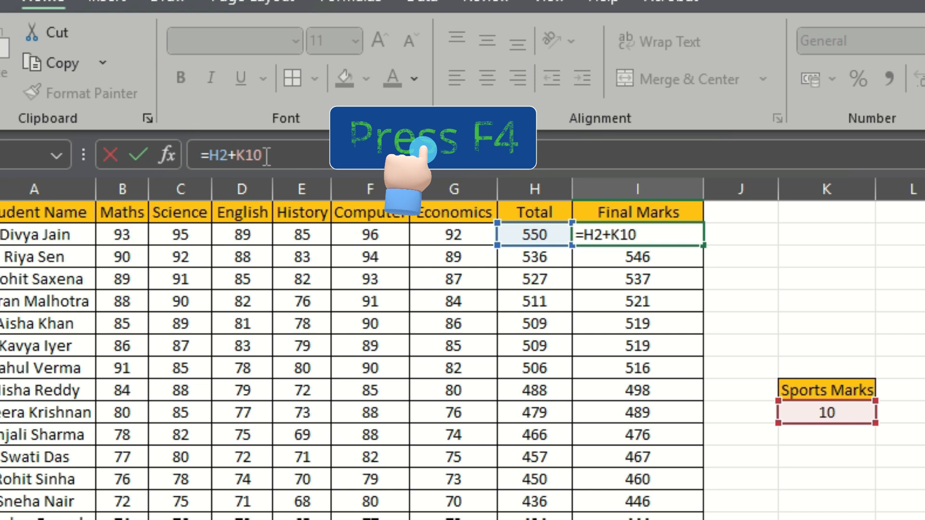
{"action": "key", "text": "F4"}
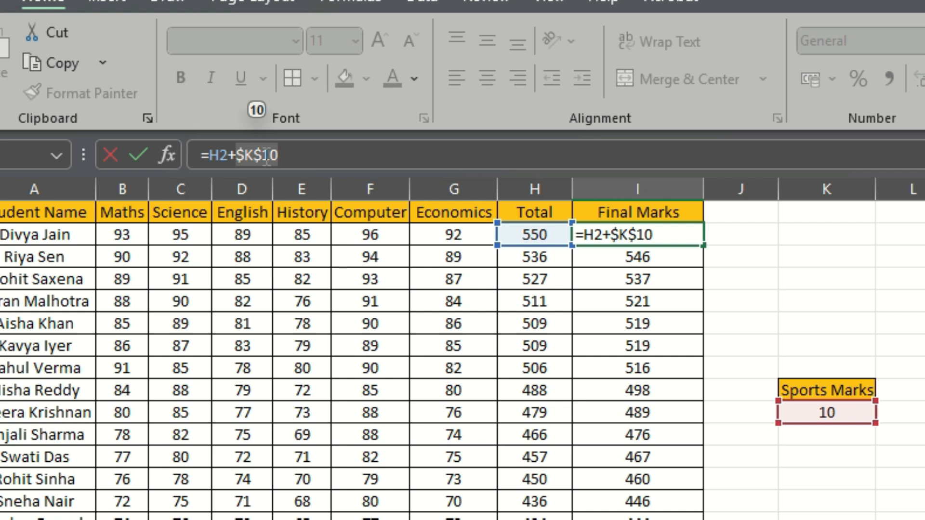
{"action": "key", "text": "F4"}
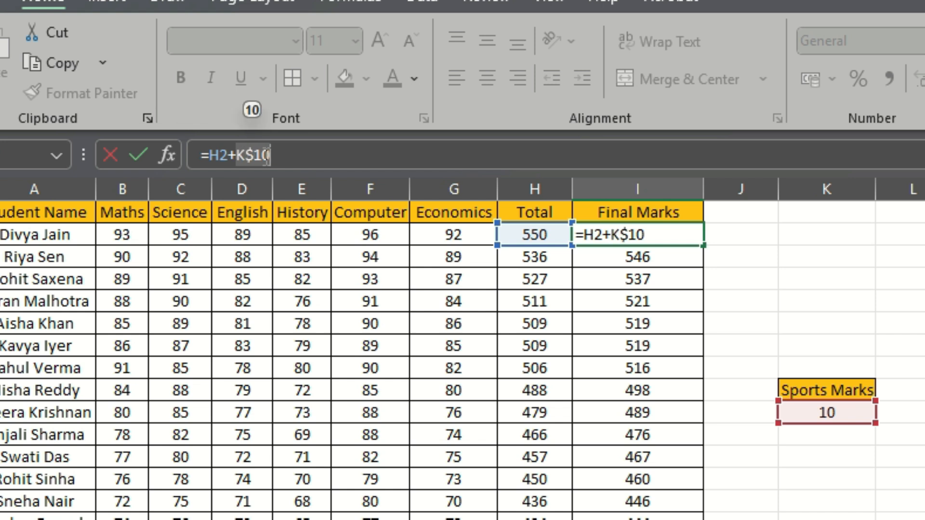
{"action": "key", "text": "F4"}
{"action": "key", "text": "Escape"}
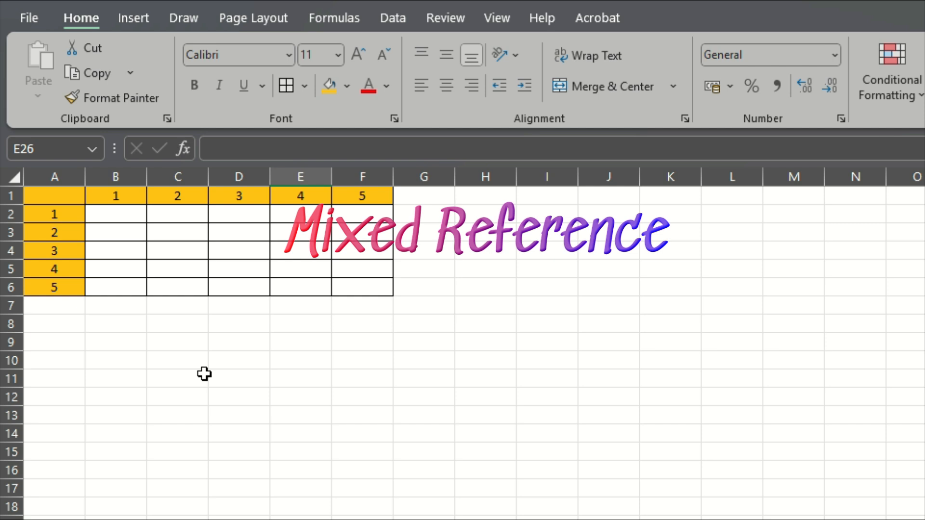
Review the empty multiplication grid B2:F6 and its header numbers in row 1 and column A
{"action": "left_click", "coordinate": [169, 373]}
{"action": "left_click", "coordinate": [61, 212]}
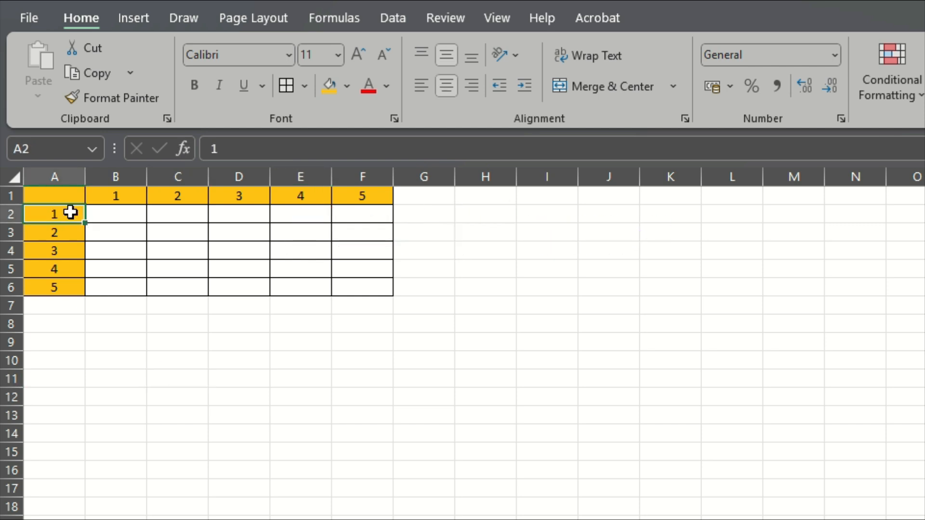
{"action": "left_click", "coordinate": [136, 213]}
{"action": "left_click_drag", "start_coordinate": [136, 212], "coordinate": [372, 211]}
{"action": "left_click_drag", "start_coordinate": [109, 289], "coordinate": [363, 290]}
{"action": "left_click_drag", "start_coordinate": [116, 214], "coordinate": [115, 290]}
{"action": "left_click_drag", "start_coordinate": [176, 211], "coordinate": [348, 263]}
{"action": "left_click", "coordinate": [265, 320]}
Enter =B1*A2 in cell B2 to multiply the first column header by the first row header
{"action": "left_click", "coordinate": [105, 210]}
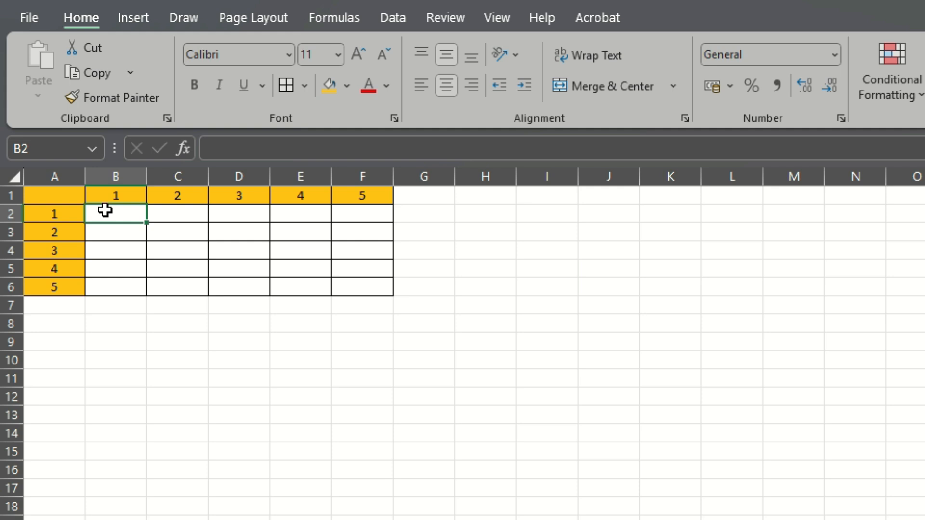
{"action": "type", "text": "="}
{"action": "left_click", "coordinate": [105, 193]}
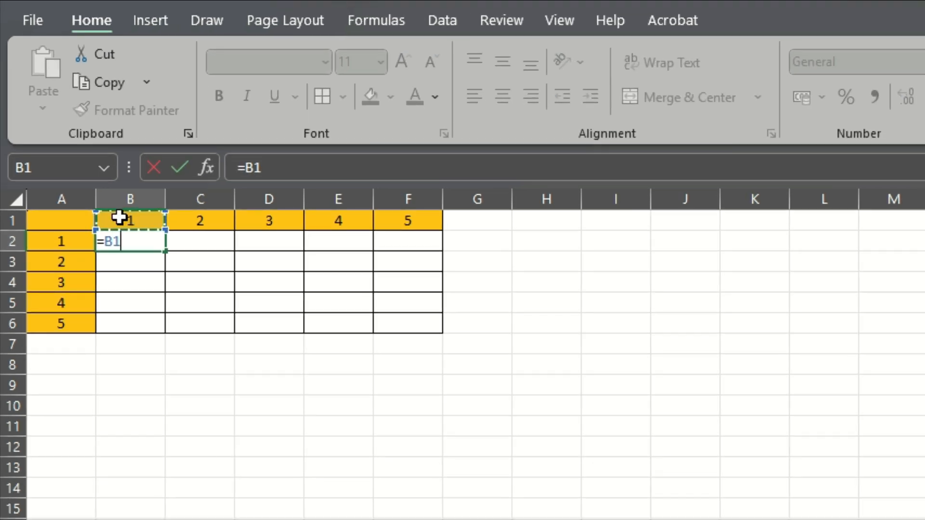
{"action": "type", "text": "*"}
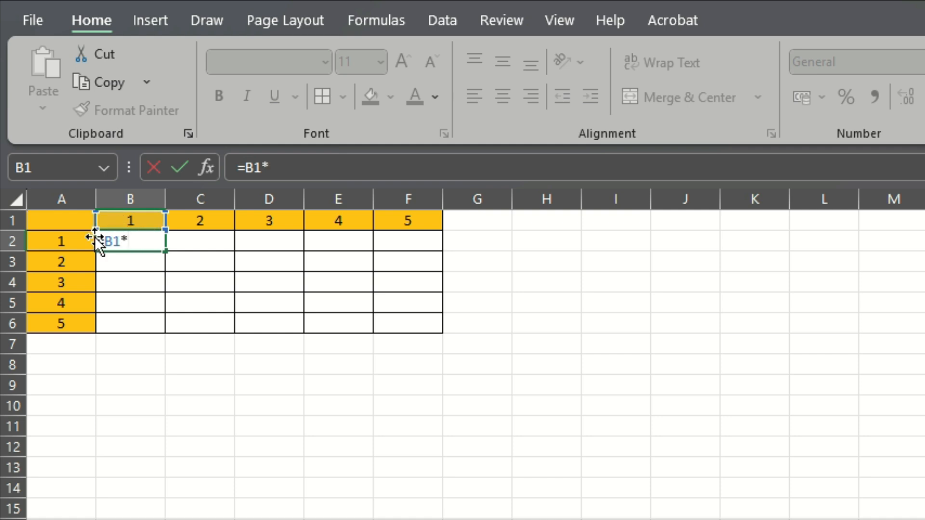
{"action": "left_click", "coordinate": [58, 239]}
{"action": "key", "text": "Return"}
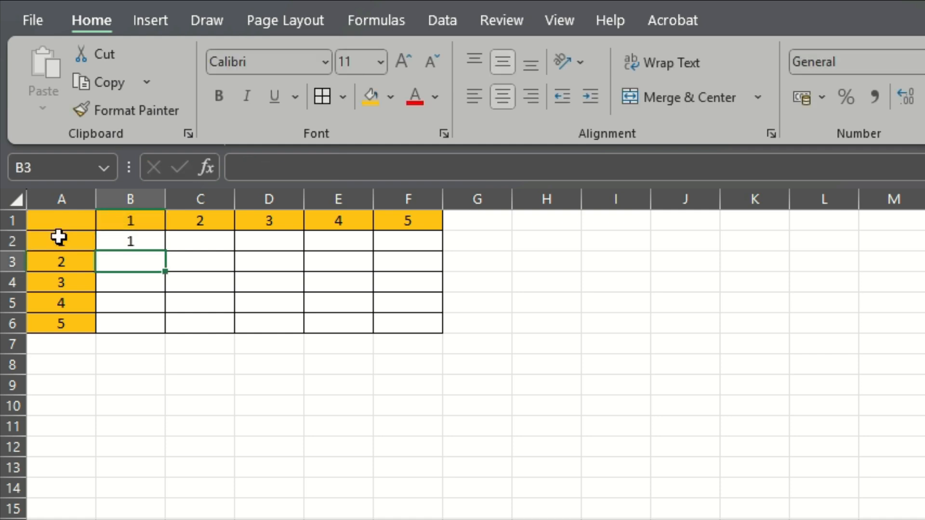
Fill the multiplication formula from B2 across row 2 through F2
{"action": "left_click", "coordinate": [143, 244]}
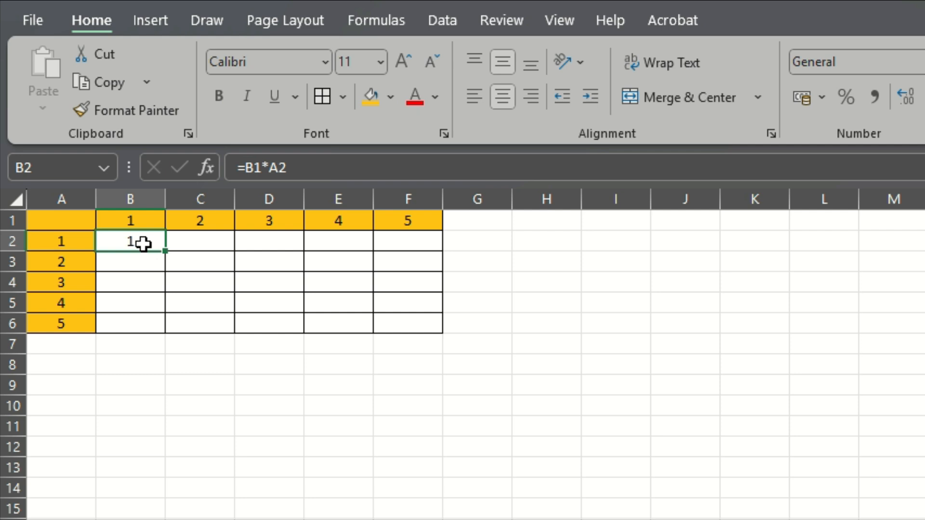
{"action": "left_click_drag", "start_coordinate": [165, 250], "coordinate": [423, 250]}
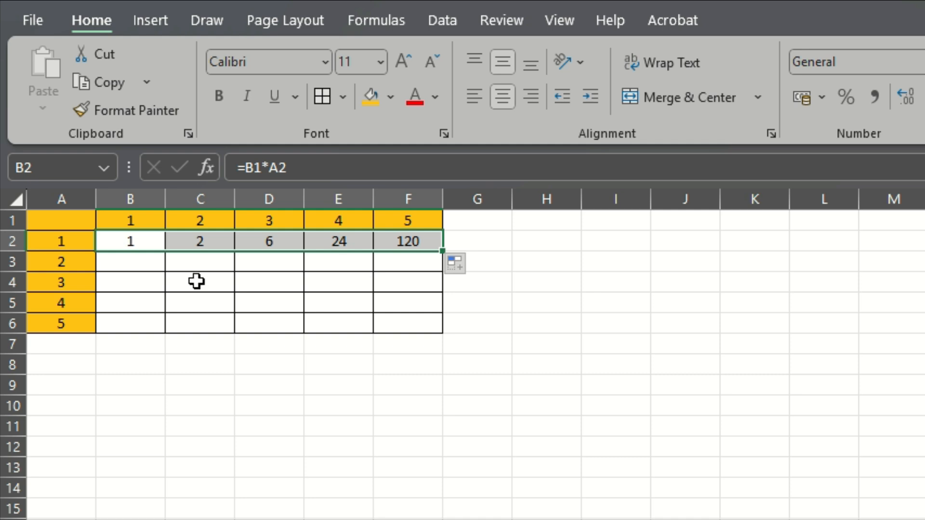
Check which cells the filled formulas in C2, D2 and F2 reference, and compare them with B2 and header cell A2
{"action": "left_click", "coordinate": [200, 243]}
{"action": "left_click", "coordinate": [332, 164]}
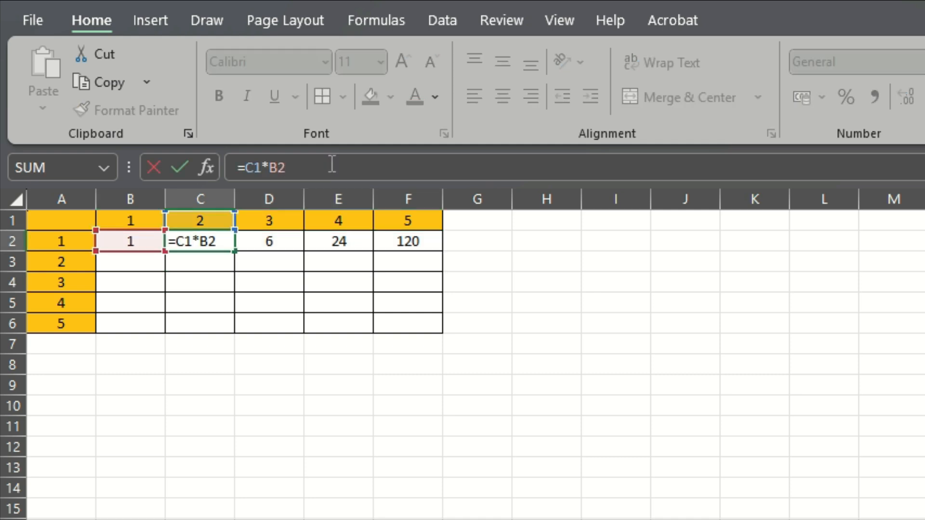
{"action": "key", "text": "Return"}
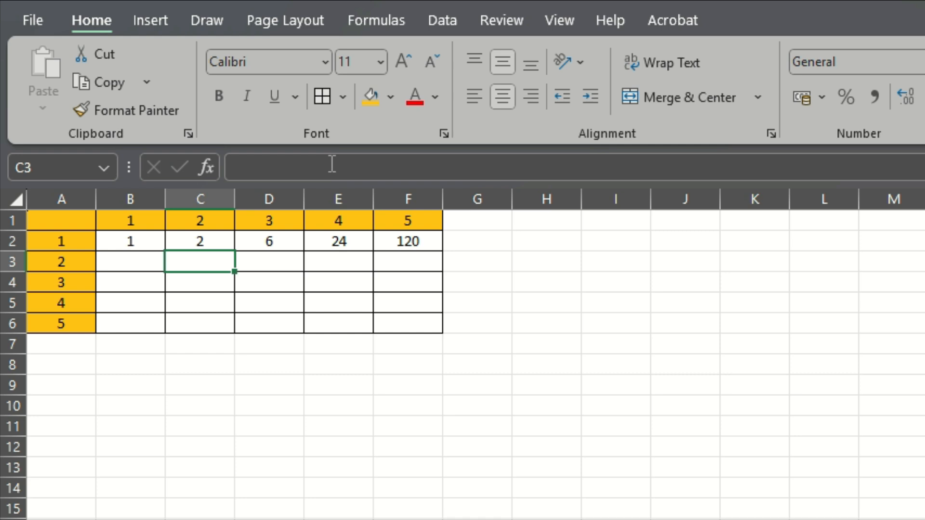
{"action": "left_click", "coordinate": [289, 241]}
{"action": "left_click", "coordinate": [314, 171]}
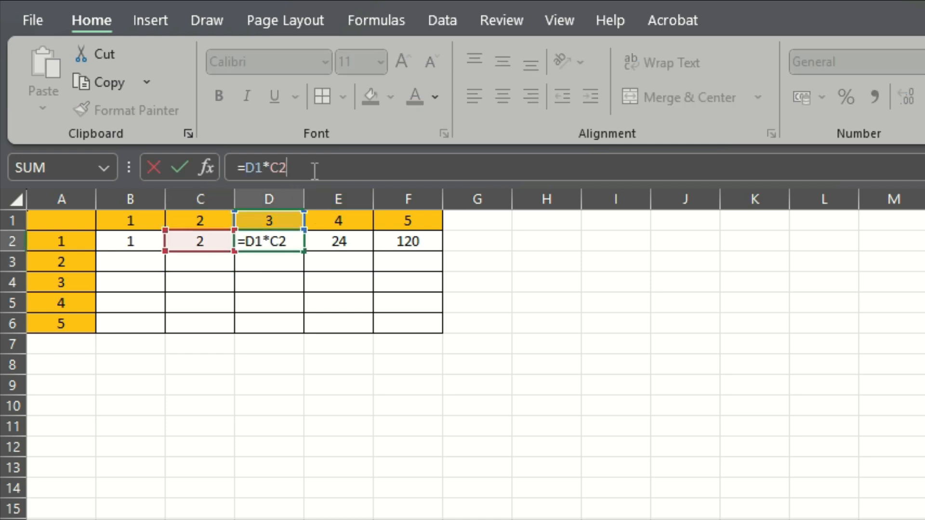
{"action": "key", "text": "Return"}
{"action": "left_click", "coordinate": [405, 246]}
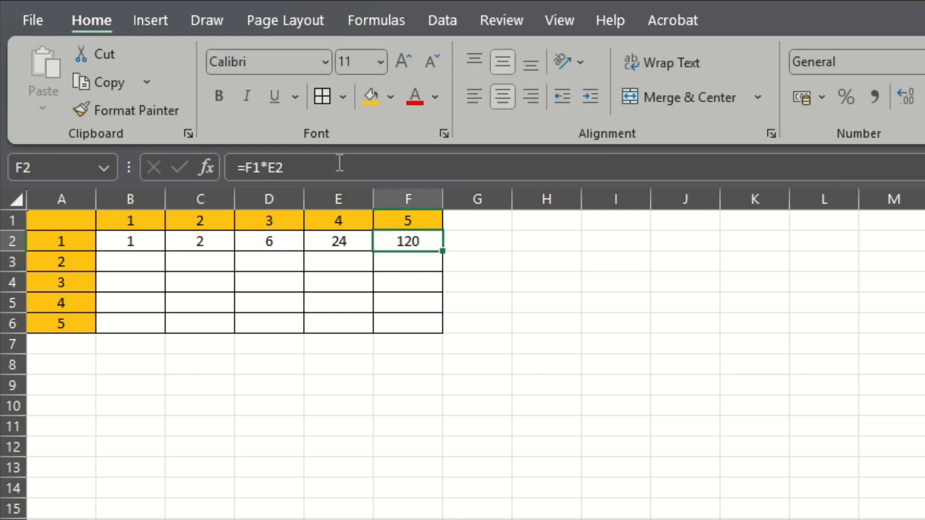
{"action": "left_click", "coordinate": [339, 163]}
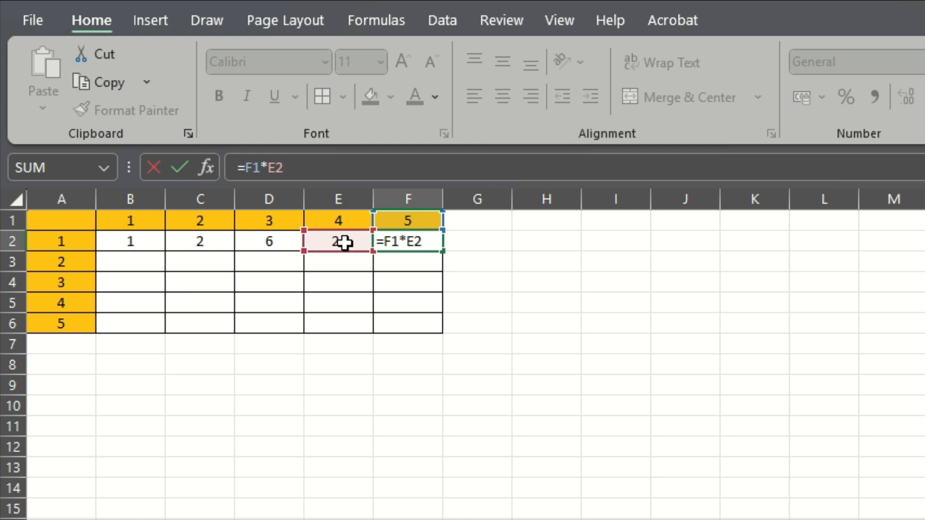
{"action": "key", "text": "Return"}
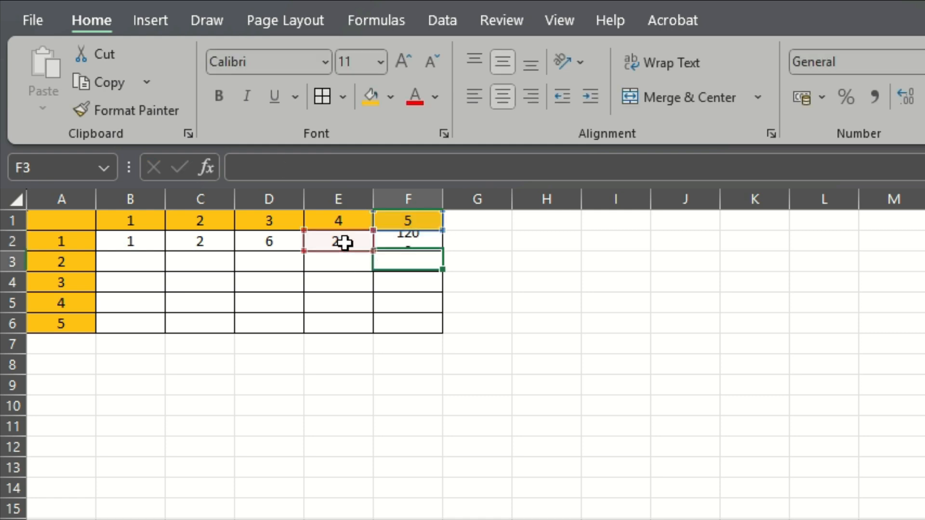
{"action": "left_click", "coordinate": [132, 244]}
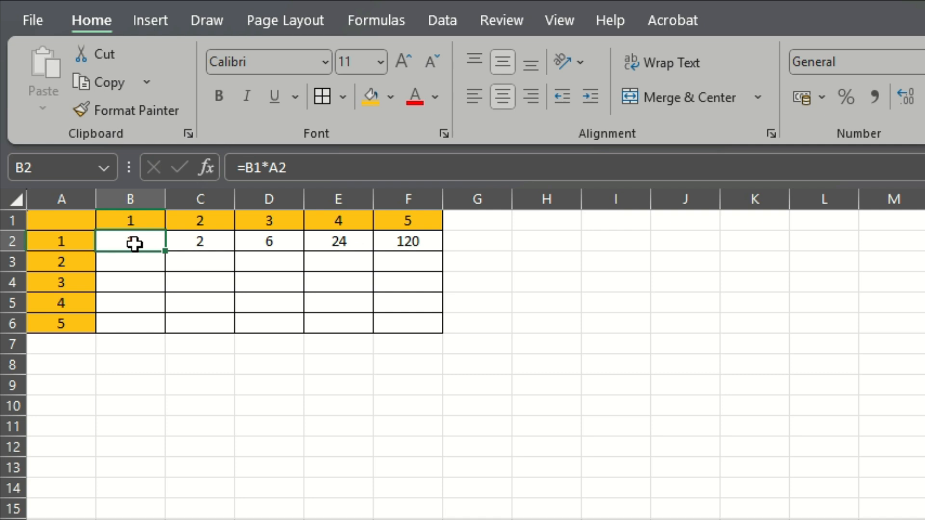
{"action": "left_click", "coordinate": [55, 236]}
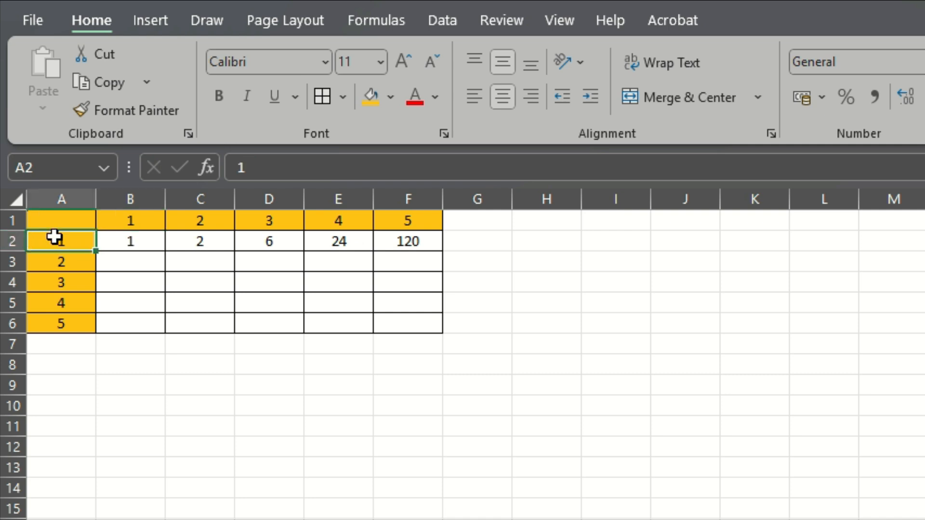
Change the formula in B2 to =B$1*A2 and fill it across row 2 through F2
{"action": "left_click", "coordinate": [134, 240]}
{"action": "left_click", "coordinate": [298, 167]}
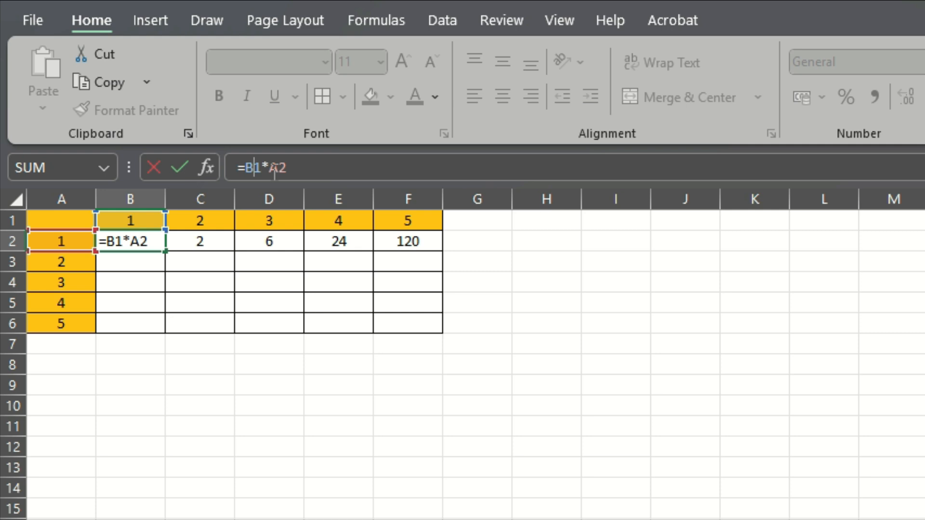
{"action": "key", "text": "F4"}
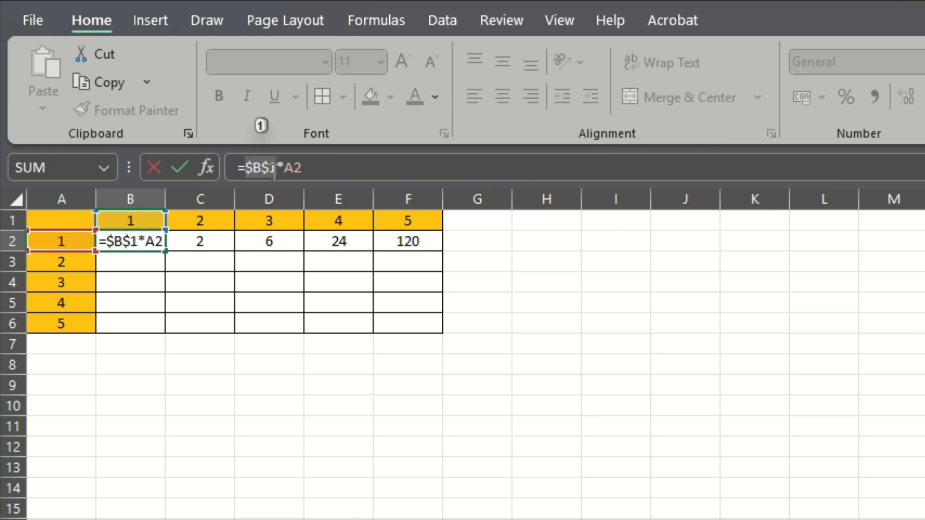
{"action": "key", "text": "F4"}
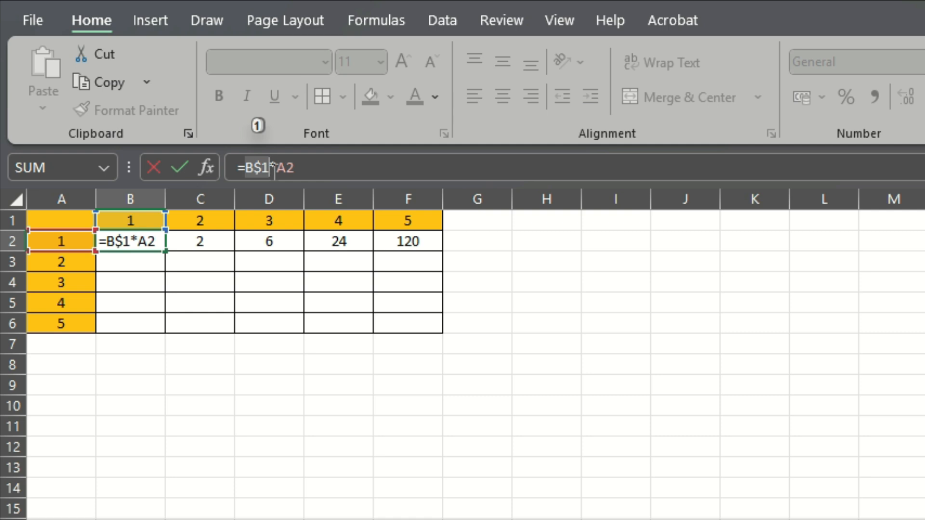
{"action": "left_click", "coordinate": [355, 169]}
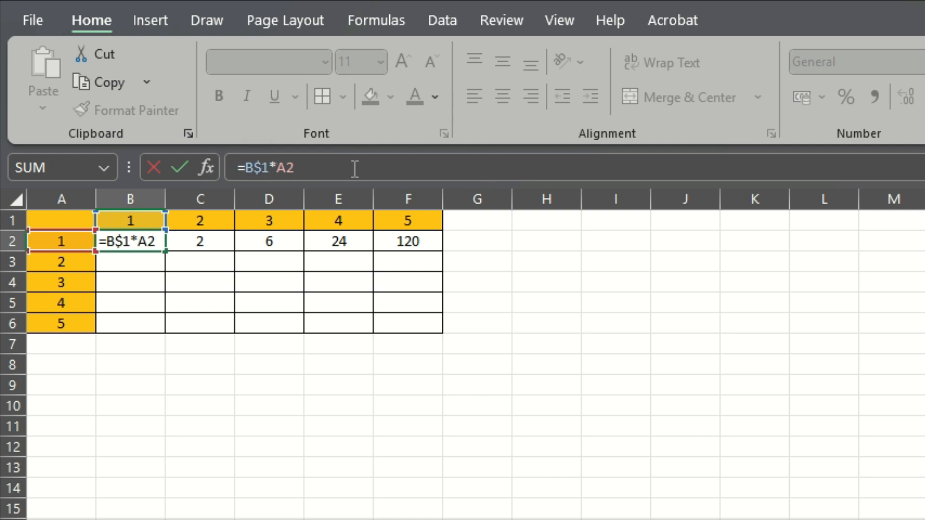
{"action": "key", "text": "Return"}
{"action": "left_click", "coordinate": [133, 238]}
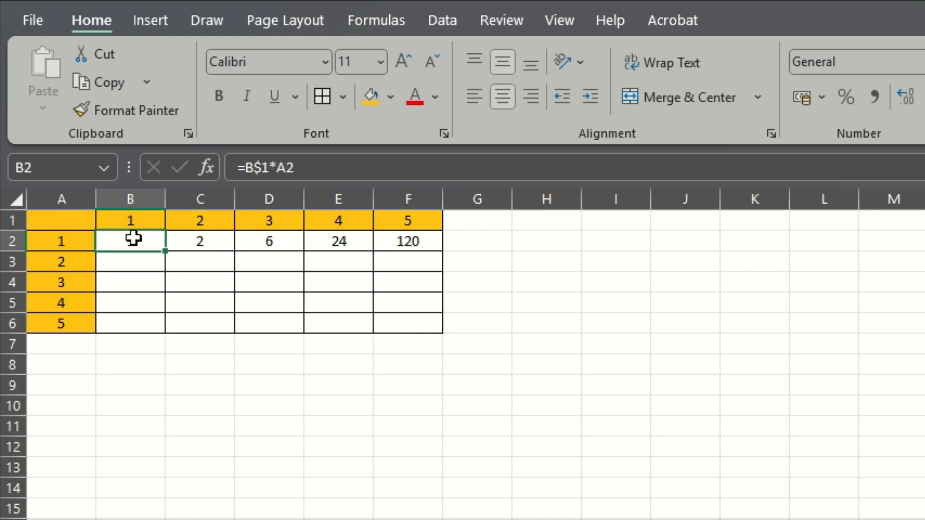
{"action": "left_click_drag", "start_coordinate": [167, 254], "coordinate": [432, 255]}
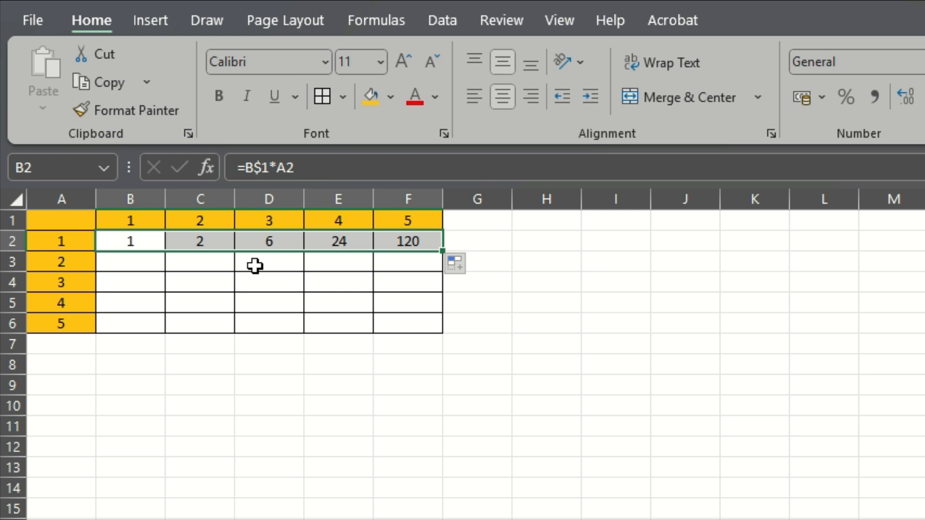
Check which cells the filled formula in C2 references and compare it with the one in B2
{"action": "left_click", "coordinate": [212, 240]}
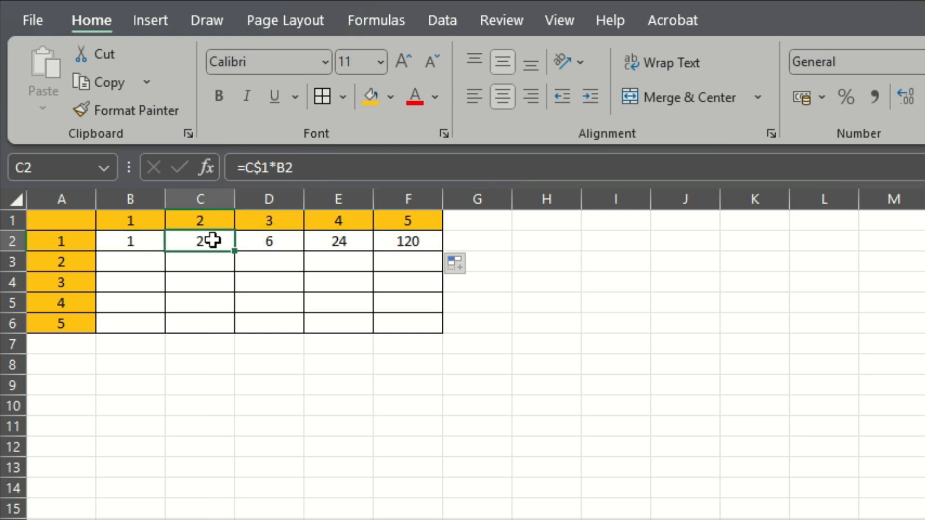
{"action": "left_click", "coordinate": [299, 168]}
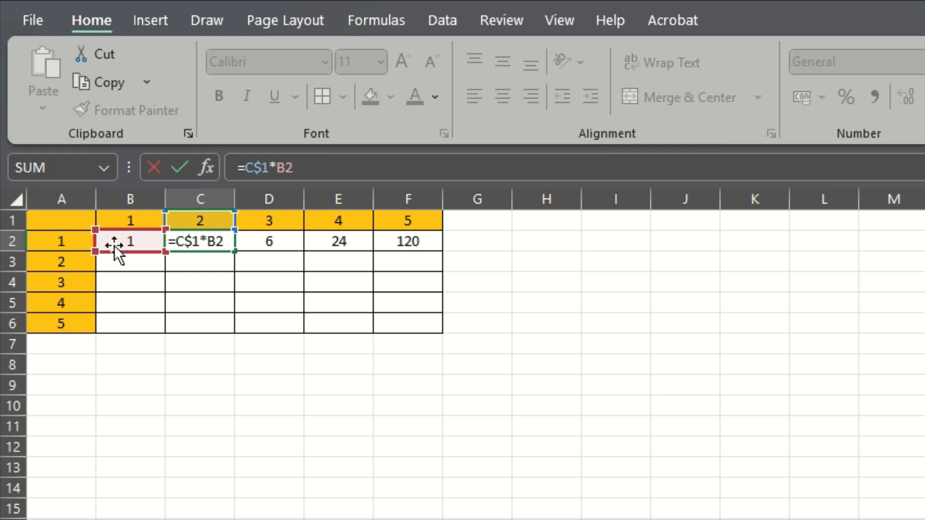
{"action": "left_click", "coordinate": [128, 240]}
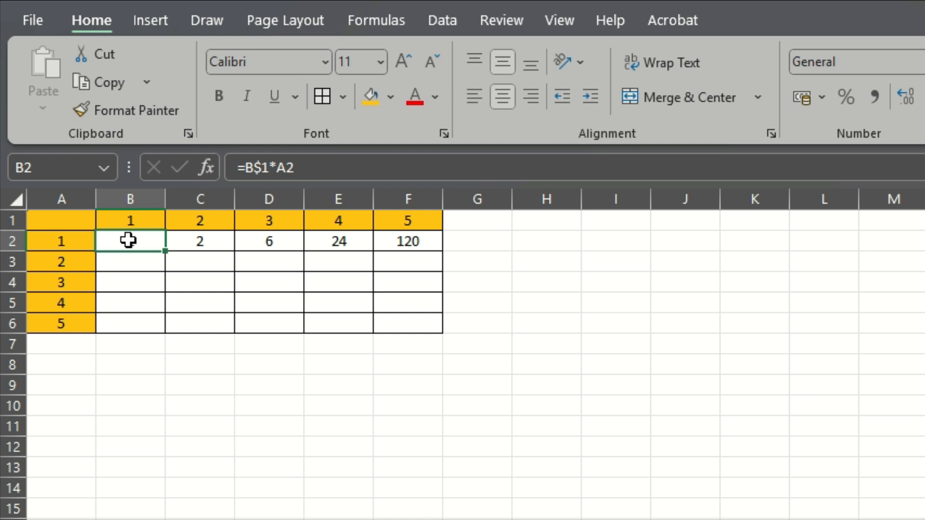
Change the formula in B2 to =B$1*$A$2 and fill it across row 2 through F2
{"action": "left_click", "coordinate": [322, 171]}
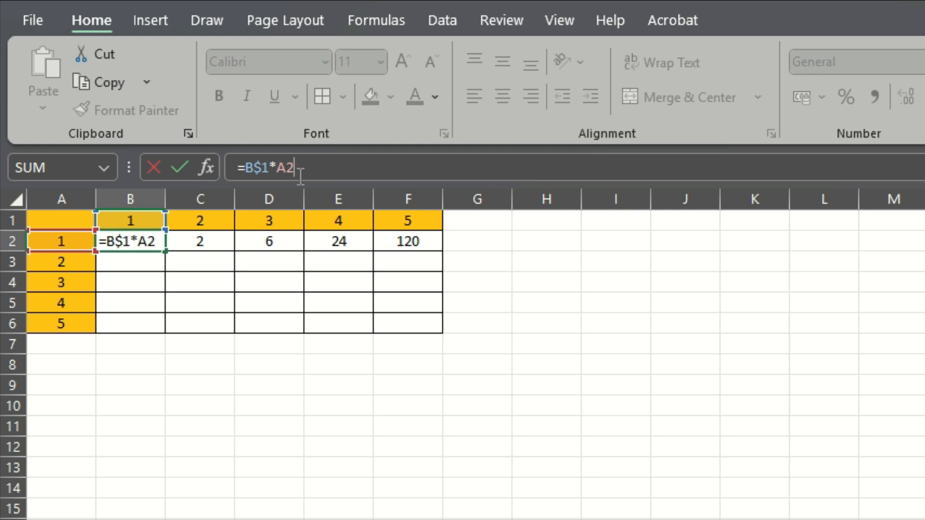
{"action": "left_click", "coordinate": [302, 173]}
{"action": "key", "text": "F4"}
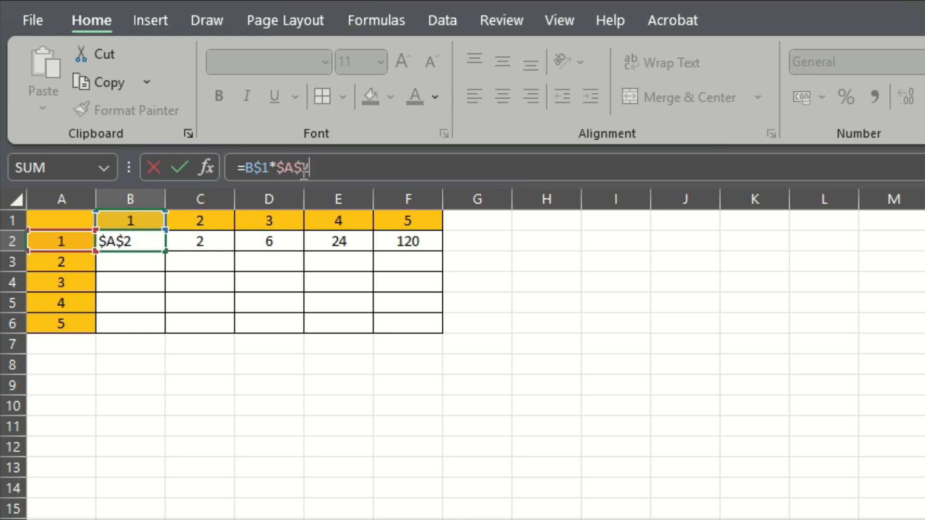
{"action": "key", "text": "Return"}
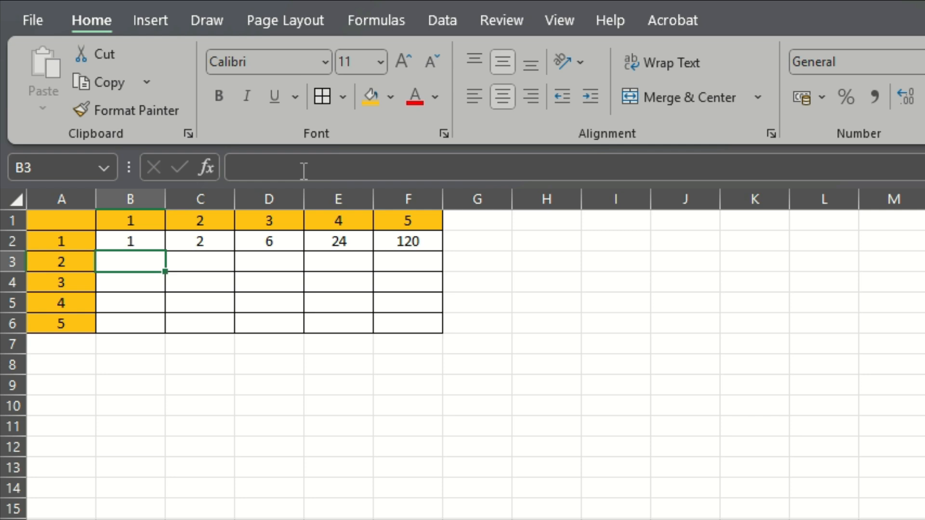
{"action": "left_click", "coordinate": [136, 240]}
{"action": "left_click_drag", "start_coordinate": [168, 252], "coordinate": [450, 248]}
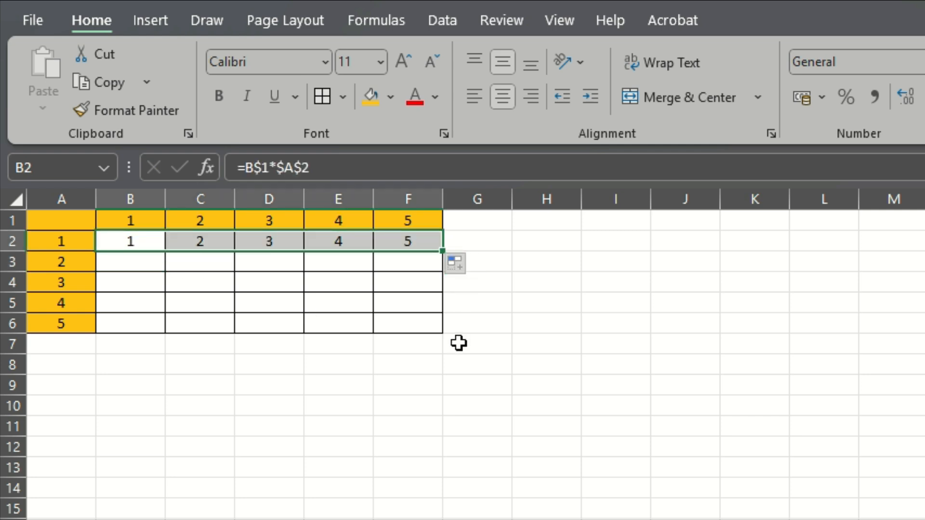
{"action": "left_click", "coordinate": [458, 342]}
Check the filled formulas and products in cells B2 through F2
{"action": "left_click", "coordinate": [136, 236]}
{"action": "left_click", "coordinate": [196, 244]}
{"action": "left_click", "coordinate": [263, 241]}
{"action": "left_click", "coordinate": [338, 242]}
{"action": "left_click", "coordinate": [406, 244]}
{"action": "left_click", "coordinate": [525, 344]}
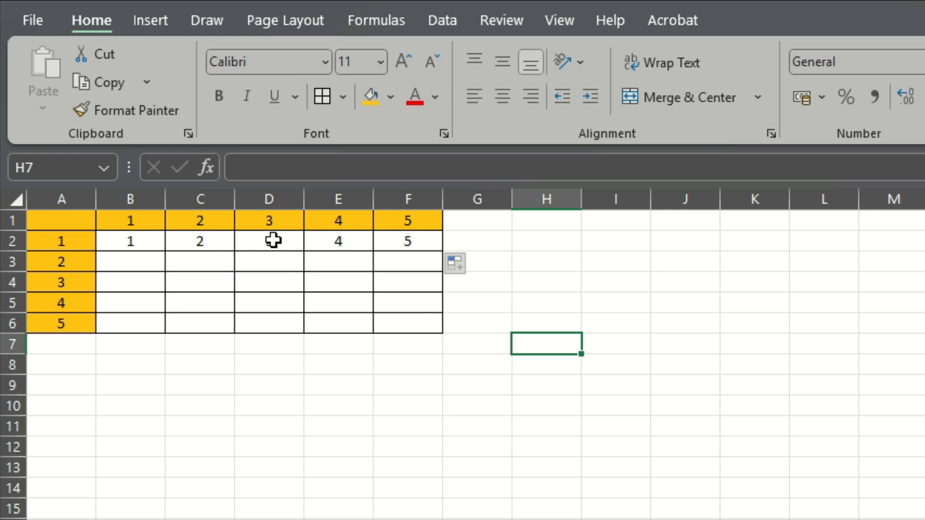
Fill the row 2 formulas down through row 6 of the multiplication grid
{"action": "left_click_drag", "start_coordinate": [135, 242], "coordinate": [428, 332]}
{"action": "left_click", "coordinate": [462, 431]}
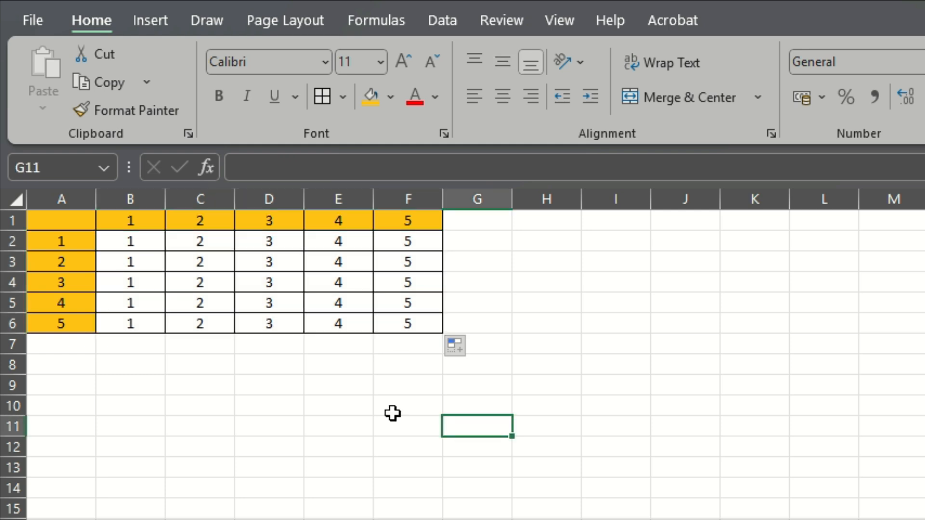
Compare the filled formula in B3 with its row header A3 and column header B1
{"action": "left_click", "coordinate": [73, 260]}
{"action": "left_click", "coordinate": [137, 221]}
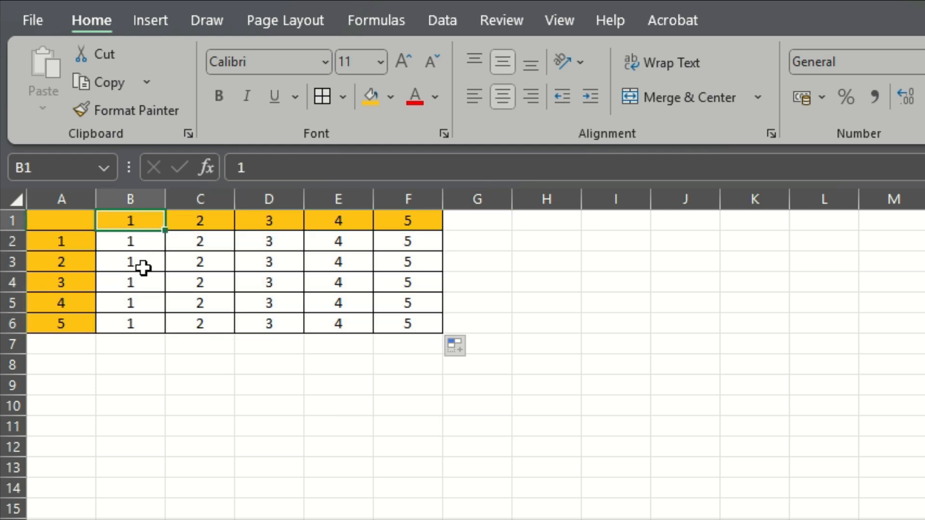
{"action": "left_click", "coordinate": [143, 267]}
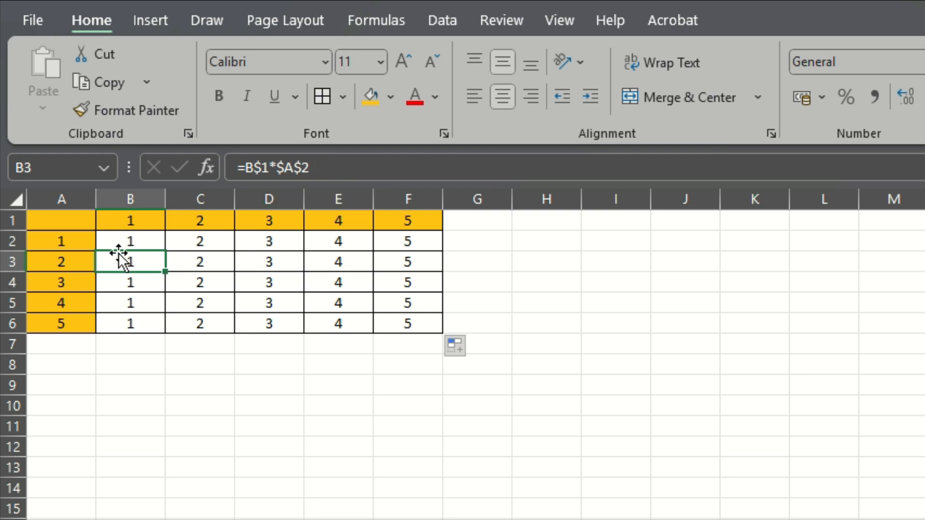
Change the formula in B2 to the mixed-reference version =B$1*$A2
{"action": "left_click", "coordinate": [129, 240]}
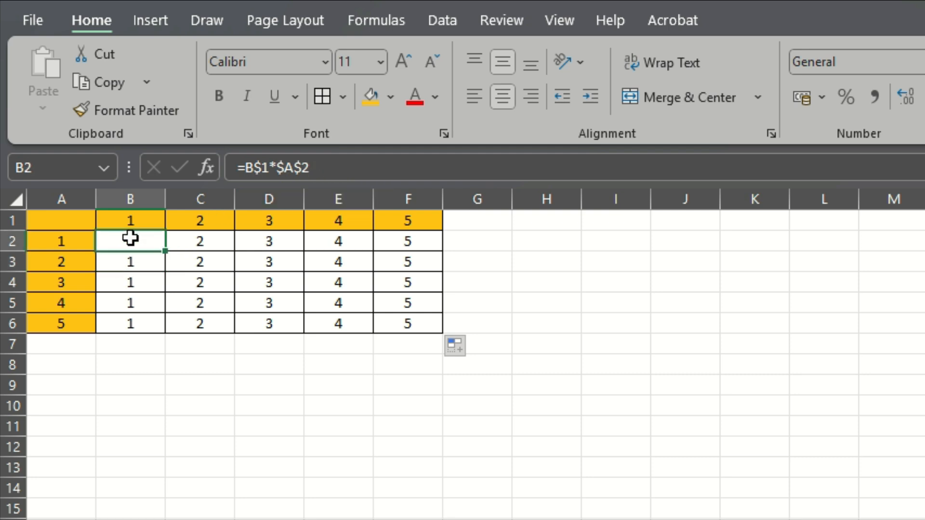
{"action": "left_click", "coordinate": [319, 167]}
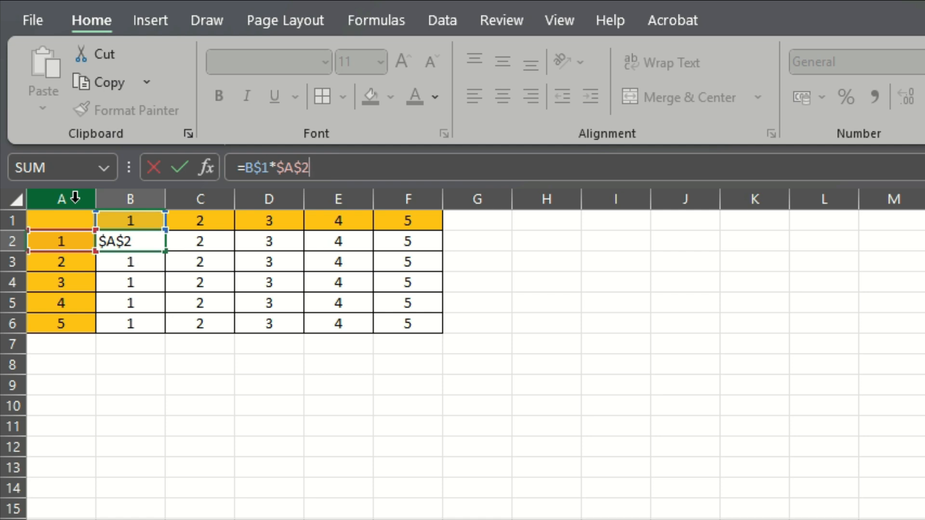
{"action": "left_click", "coordinate": [303, 168]}
{"action": "key", "text": "BackSpace"}
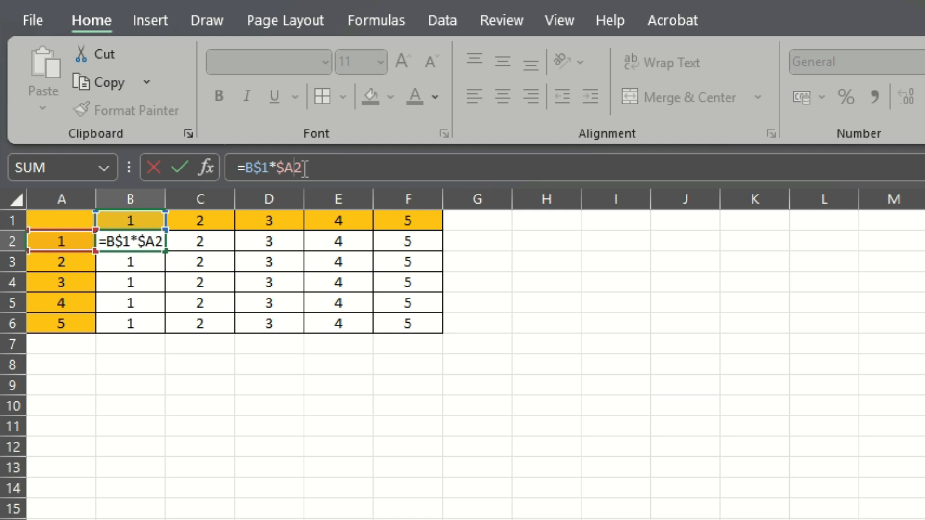
{"action": "key", "text": "Return"}
Fill the mixed-reference formula from B2 across and down the whole grid to F6
{"action": "left_click", "coordinate": [139, 240]}
{"action": "left_click_drag", "start_coordinate": [165, 250], "coordinate": [447, 335]}
{"action": "left_click", "coordinate": [404, 428]}
Verify the products in F6 and E5 against their row headers in column A
{"action": "left_click", "coordinate": [406, 324]}
{"action": "left_click", "coordinate": [62, 324]}
{"action": "left_click", "coordinate": [83, 302]}
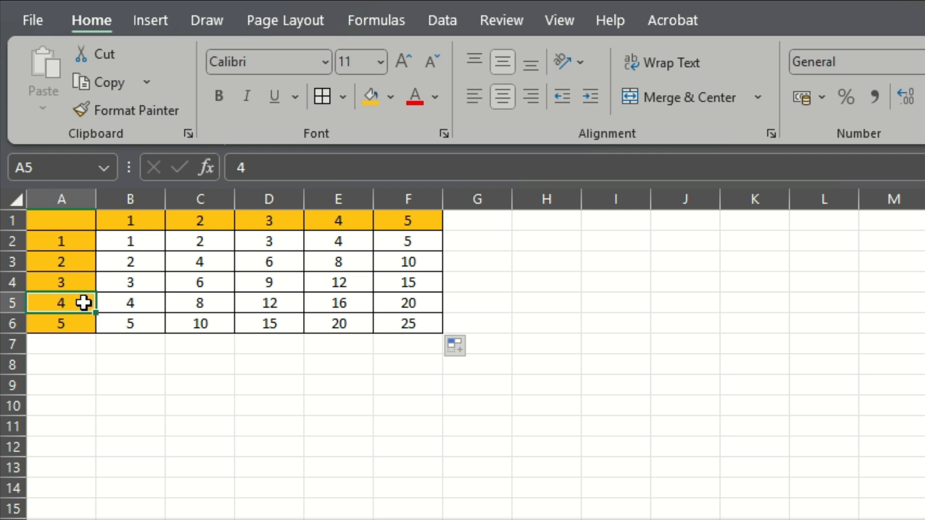
{"action": "left_click", "coordinate": [328, 305]}
{"action": "left_click", "coordinate": [362, 380]}
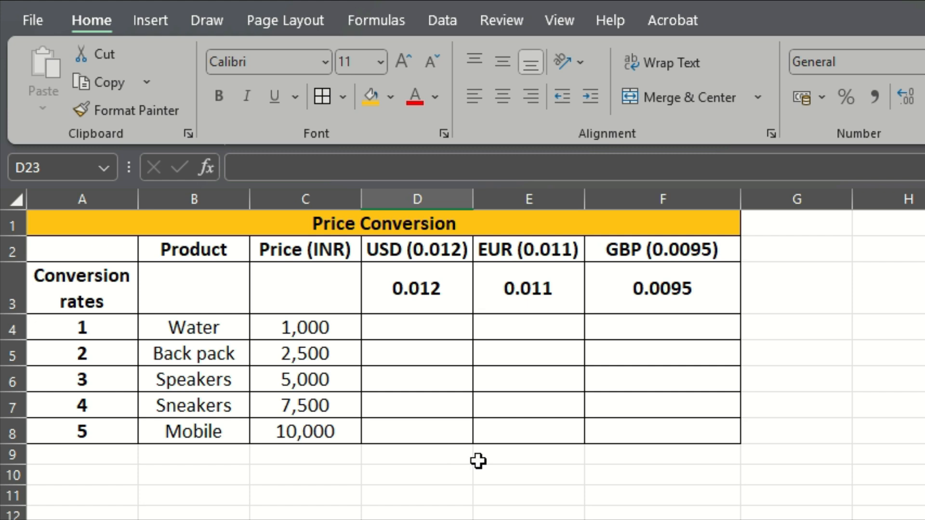
Review the Price Conversion table's INR price, USD, EUR and GBP headers, the product names and the prices in C4:C8
{"action": "left_click", "coordinate": [339, 259]}
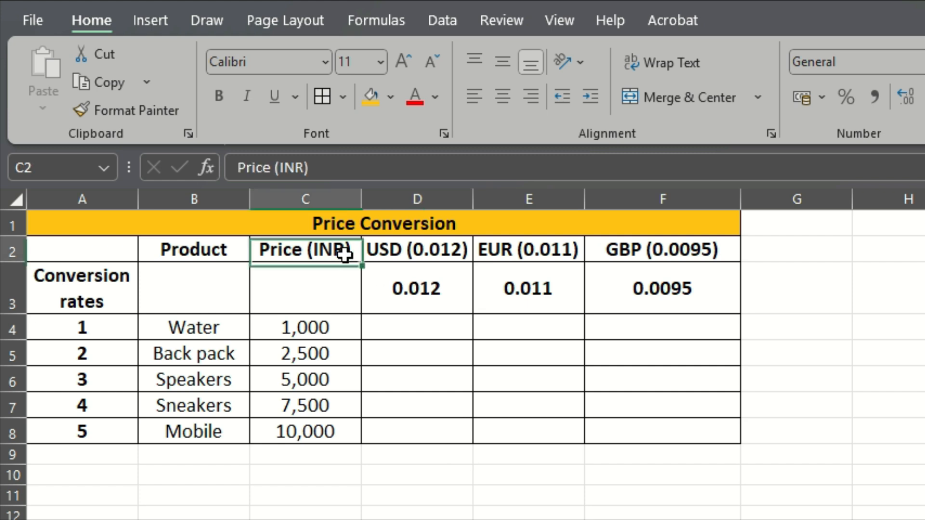
{"action": "left_click", "coordinate": [400, 247]}
{"action": "left_click", "coordinate": [503, 249]}
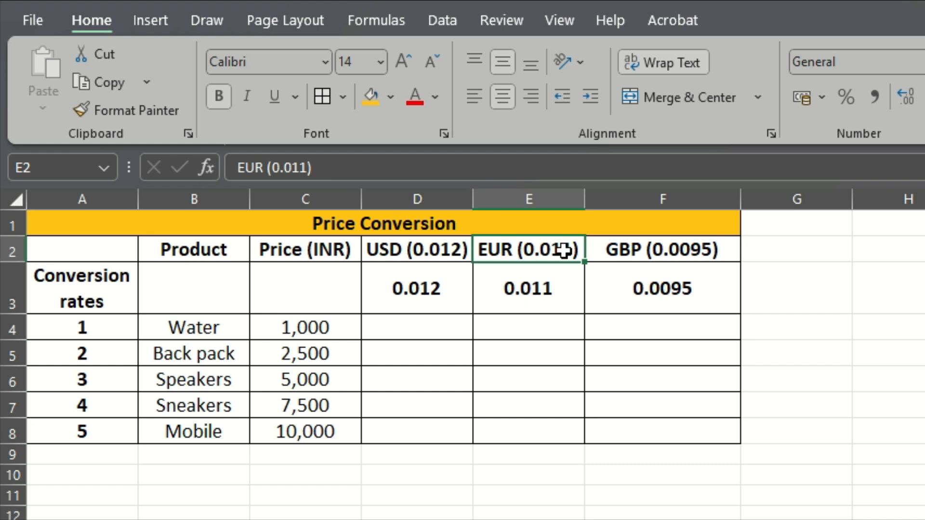
{"action": "left_click", "coordinate": [645, 244]}
{"action": "left_click", "coordinate": [407, 328]}
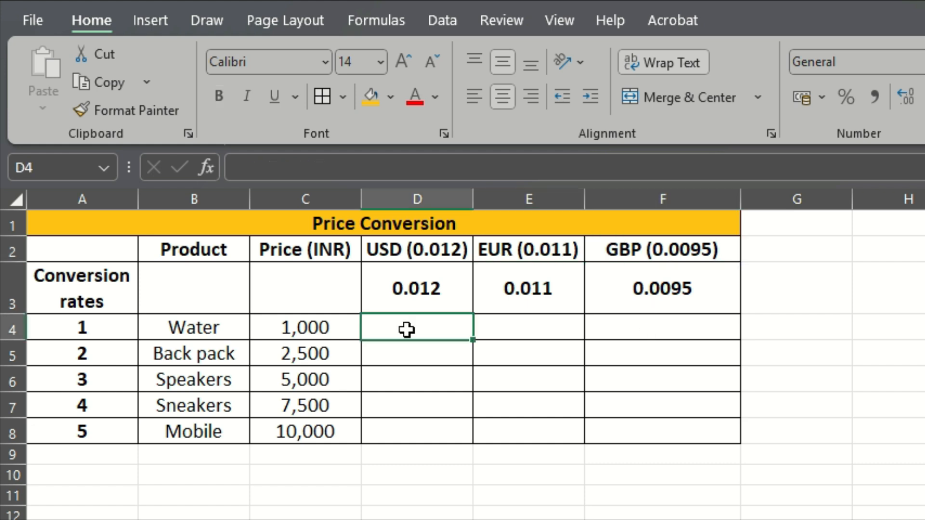
{"action": "left_click_drag", "start_coordinate": [196, 323], "coordinate": [200, 423]}
{"action": "left_click_drag", "start_coordinate": [285, 329], "coordinate": [291, 431]}
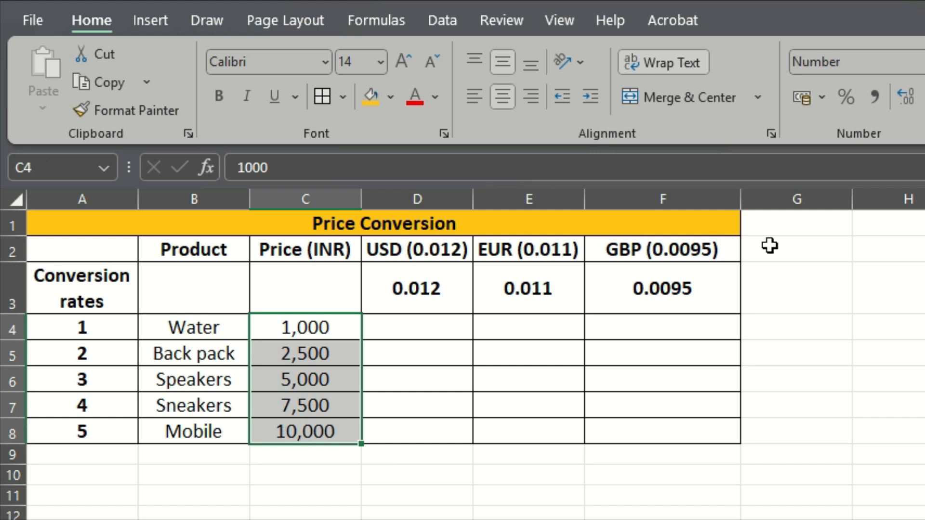
{"action": "left_click", "coordinate": [499, 424]}
Enter =C4*D3 in cell D4 to convert the Water price to USD
{"action": "left_click", "coordinate": [407, 326]}
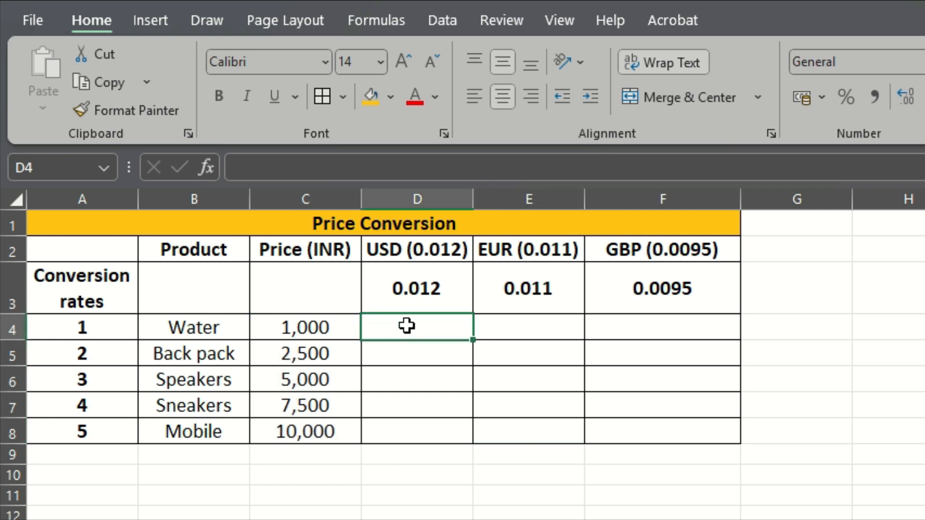
{"action": "type", "text": "="}
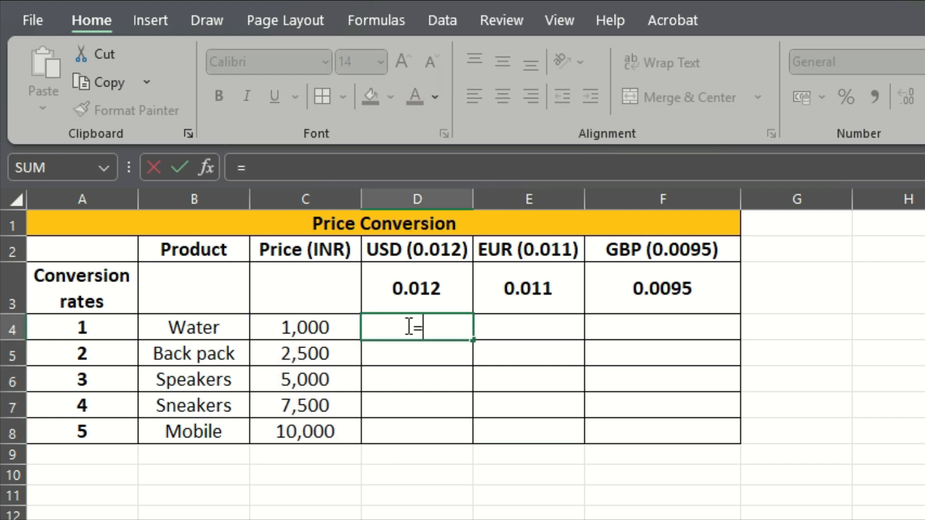
{"action": "left_click", "coordinate": [313, 329]}
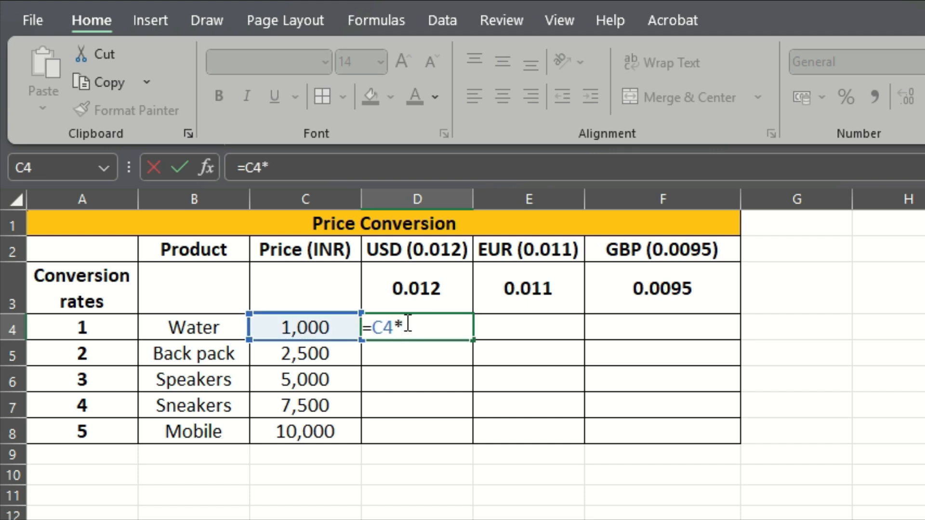
{"action": "left_click", "coordinate": [448, 289]}
{"action": "key", "text": "Return"}
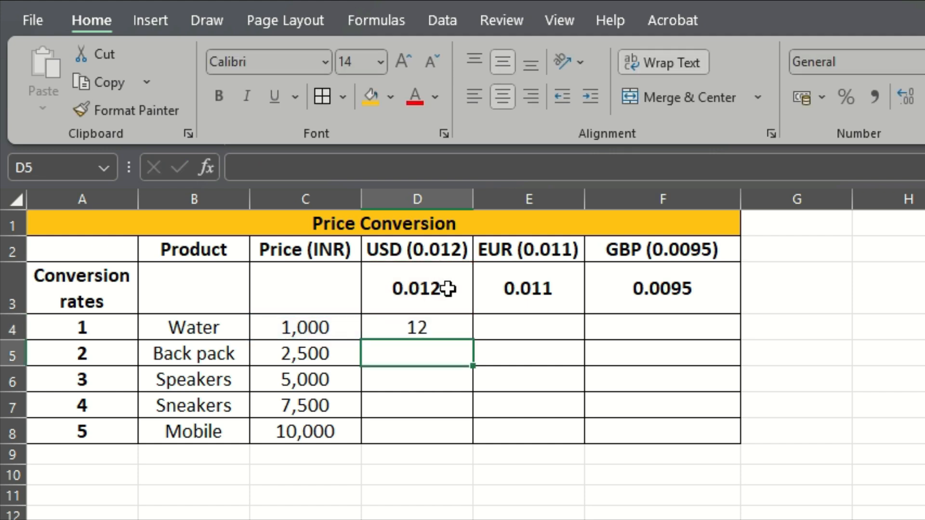
Fill the conversion formula from D4 across row 4 through the EUR and GBP columns
{"action": "left_click", "coordinate": [448, 325]}
{"action": "left_click_drag", "start_coordinate": [473, 340], "coordinate": [703, 332]}
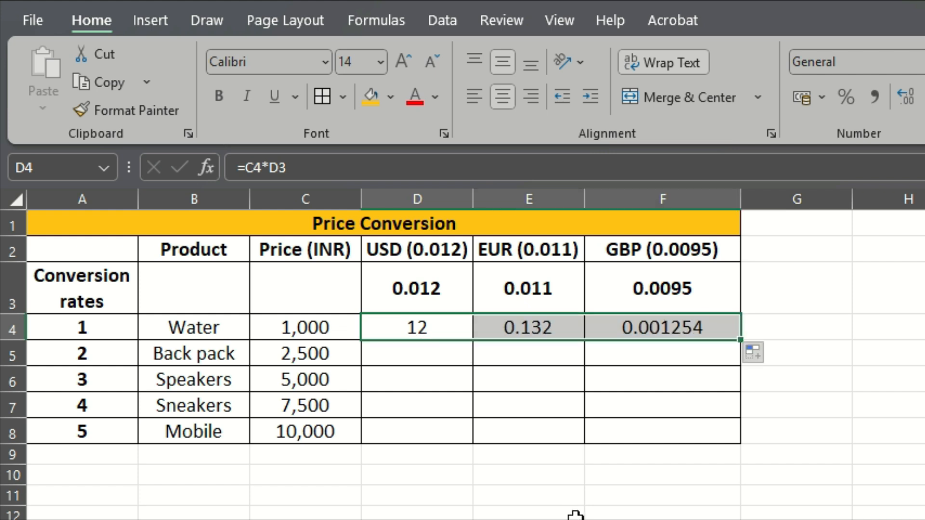
{"action": "key", "text": "ctrl+z"}
{"action": "left_click_drag", "start_coordinate": [471, 334], "coordinate": [674, 335]}
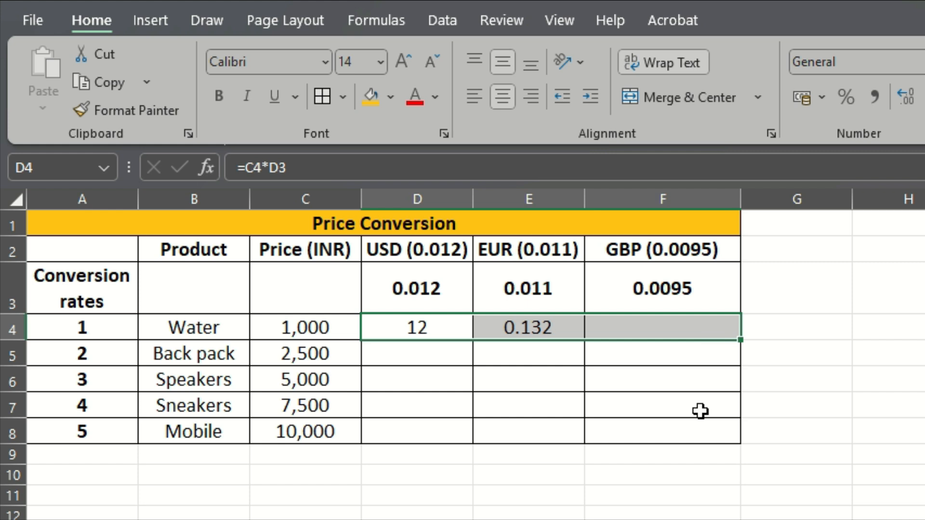
{"action": "left_click_drag", "start_coordinate": [700, 411], "coordinate": [700, 414]}
Check which cells the filled EUR formula in E4 references
{"action": "left_click", "coordinate": [566, 327]}
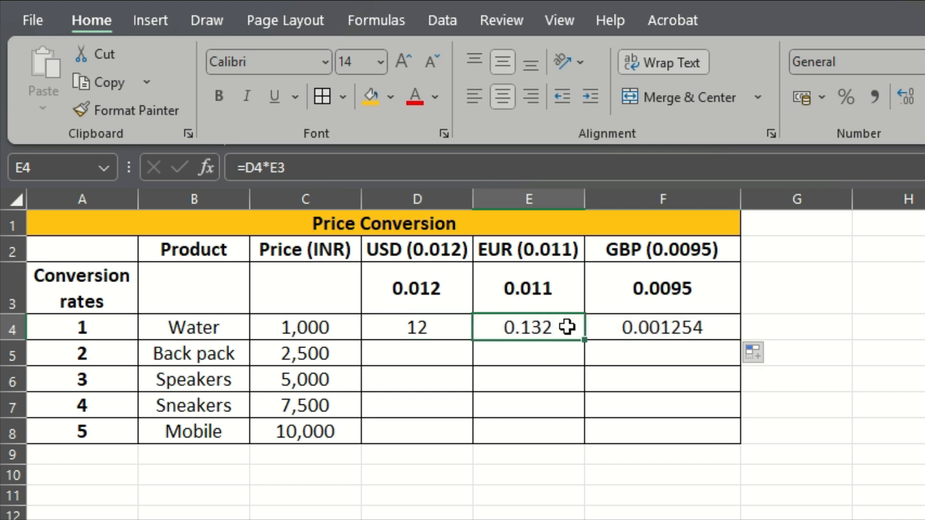
{"action": "left_click", "coordinate": [471, 173]}
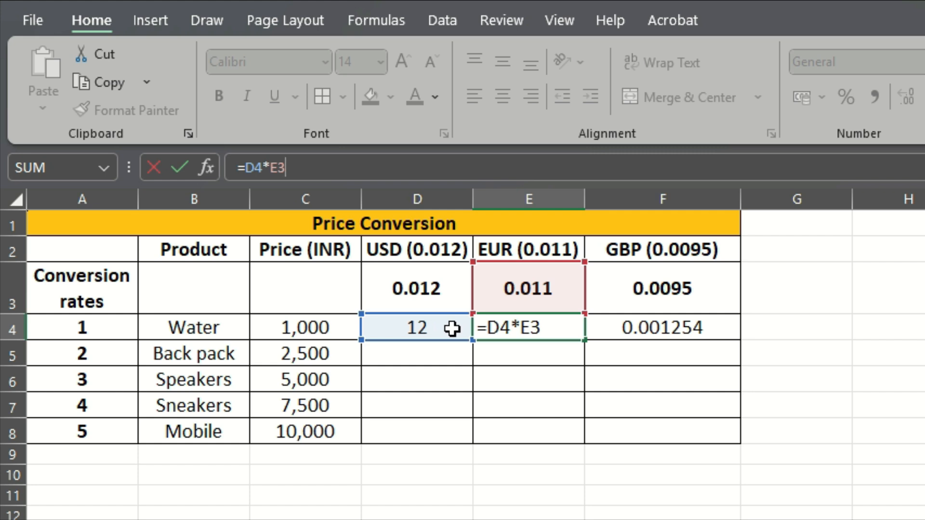
{"action": "key", "text": "Return"}
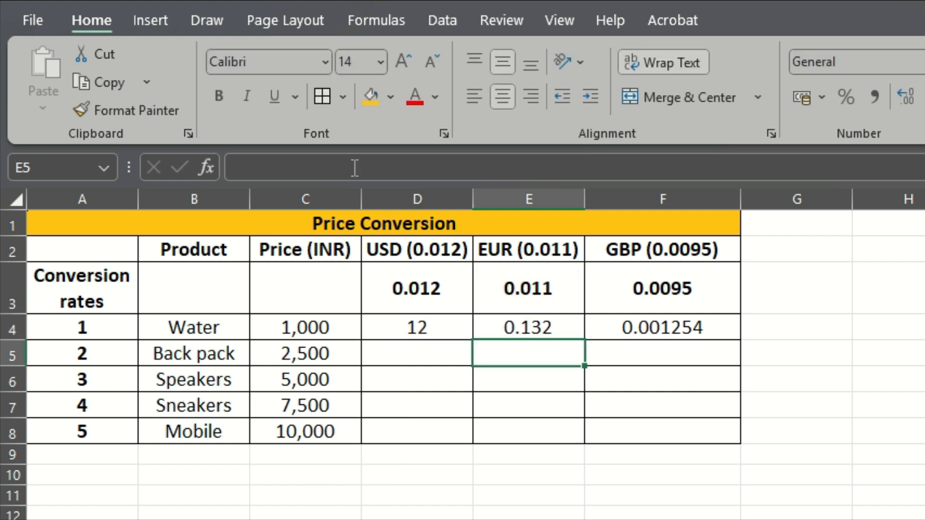
Lock column C in the USD formula in D4 so that it reads =$C4*D3
{"action": "left_click", "coordinate": [417, 329]}
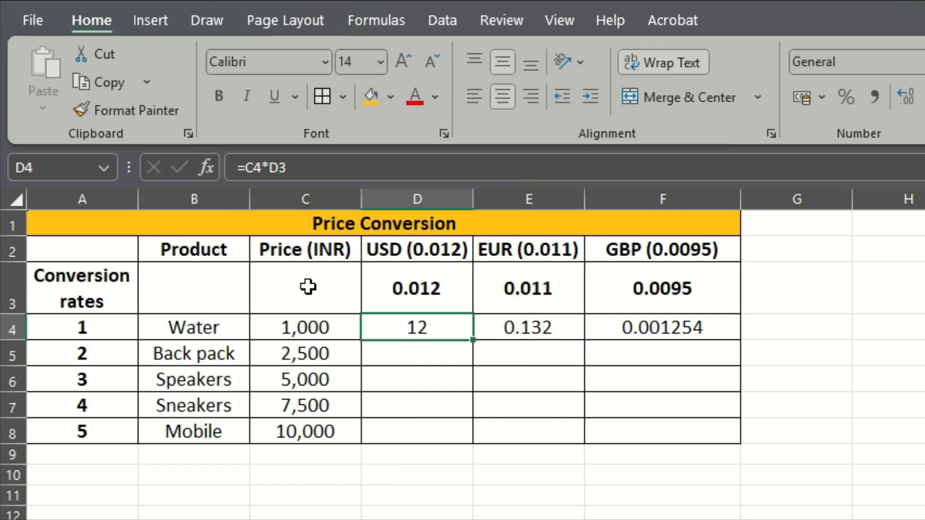
{"action": "left_click", "coordinate": [312, 193]}
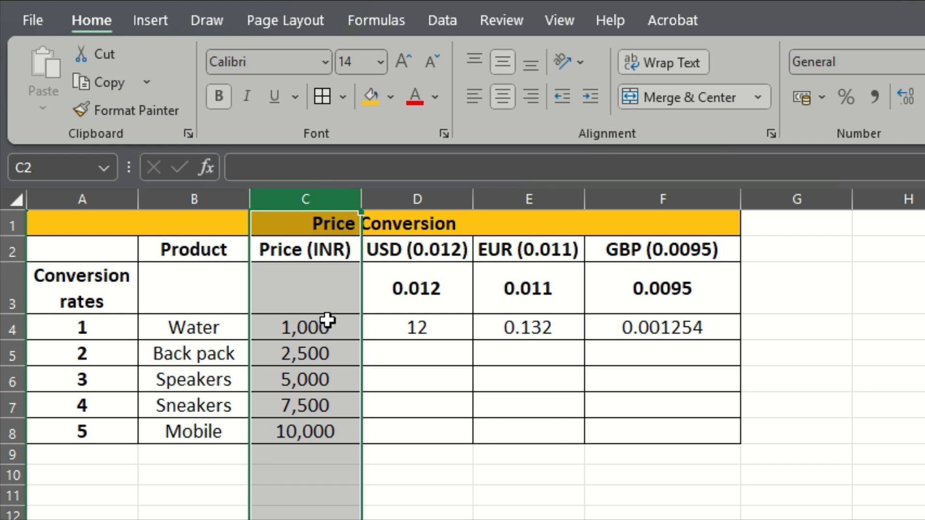
{"action": "left_click", "coordinate": [417, 325]}
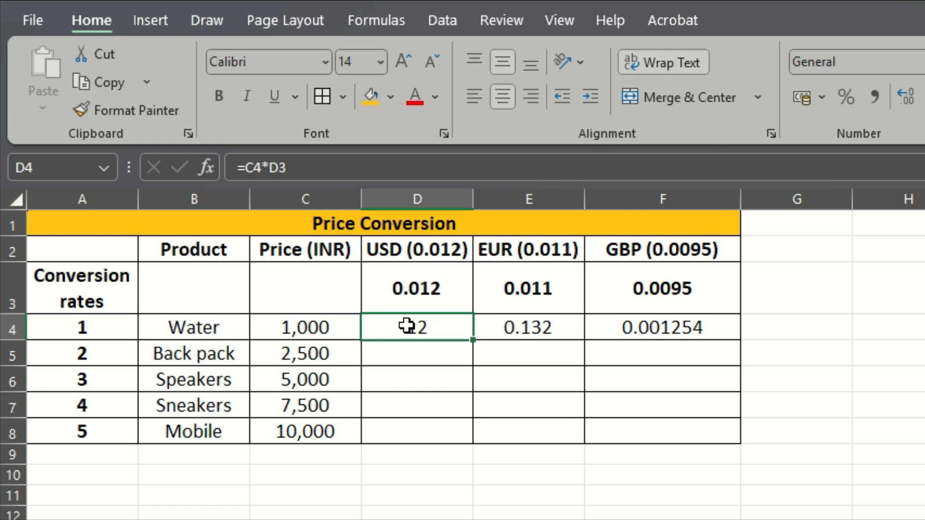
{"action": "left_click", "coordinate": [278, 169]}
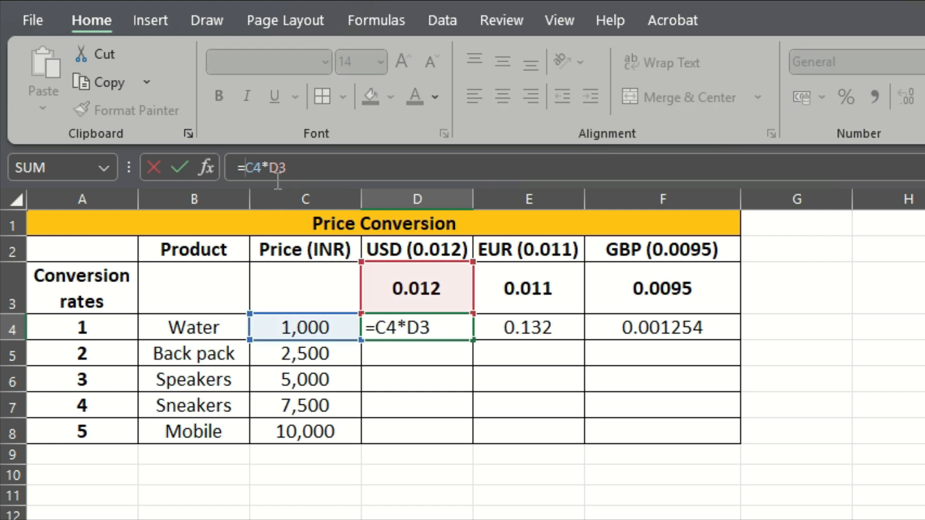
{"action": "key", "text": "F4"}
{"action": "key", "text": "F4"}
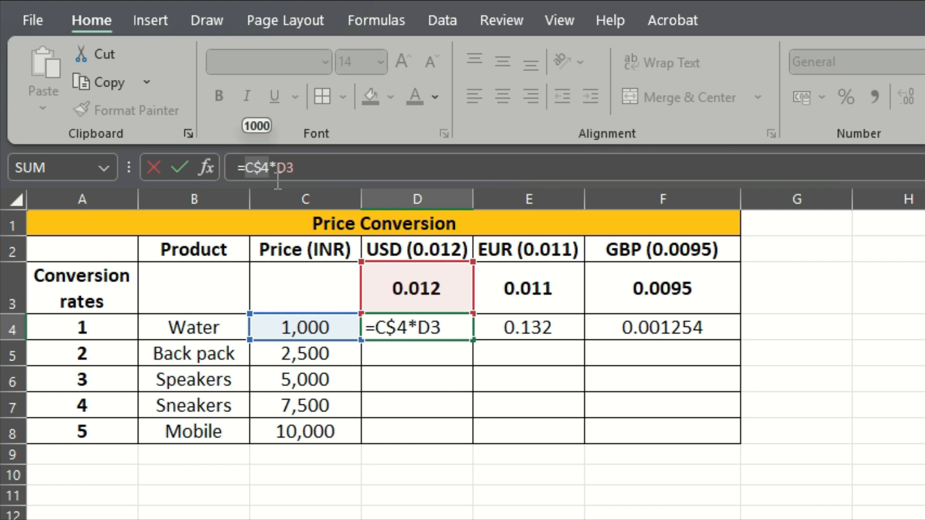
{"action": "key", "text": "F4"}
{"action": "key", "text": "Return"}
Fill the column-locked formula from D4 across row 4 through the EUR and GBP columns
{"action": "left_click", "coordinate": [435, 330]}
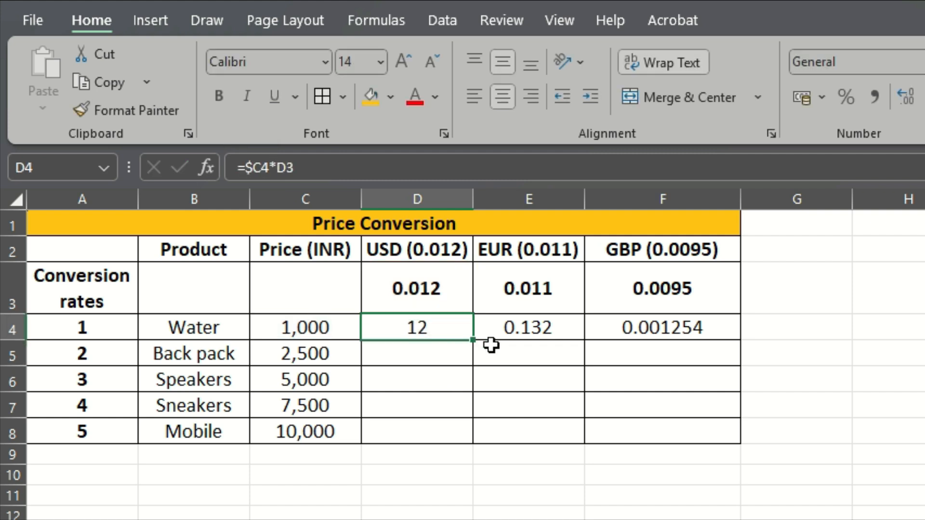
{"action": "left_click_drag", "start_coordinate": [473, 341], "coordinate": [739, 334]}
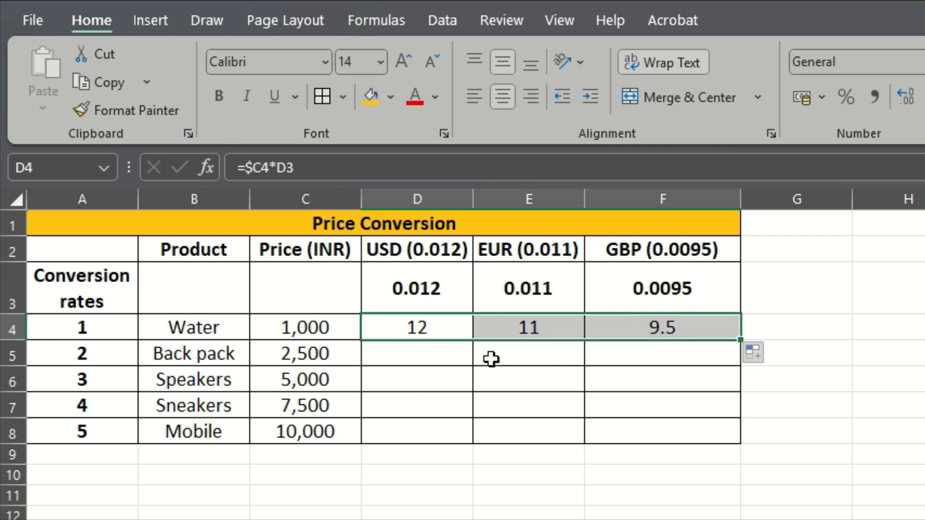
Check which cells the filled Water formulas in E4 and F4 reference
{"action": "left_click", "coordinate": [511, 327]}
{"action": "left_click", "coordinate": [345, 167]}
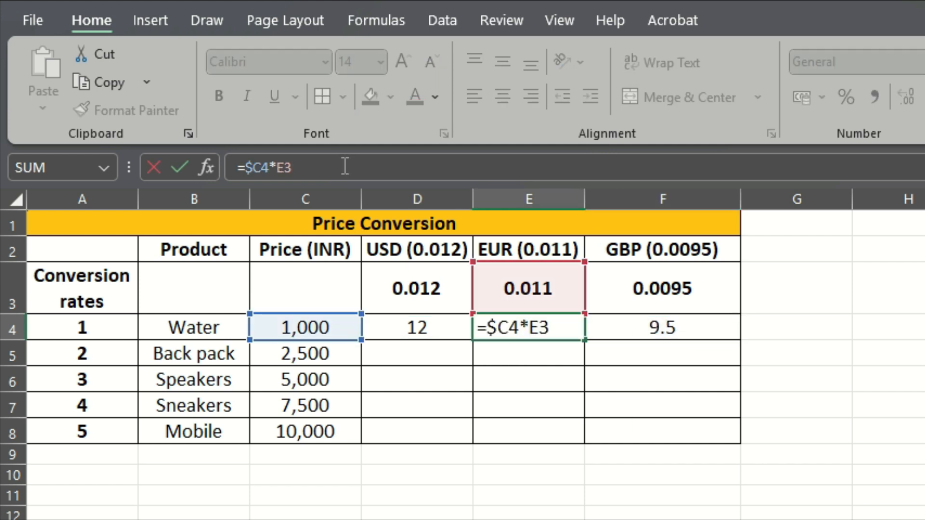
{"action": "key", "text": "Return"}
{"action": "left_click", "coordinate": [634, 322]}
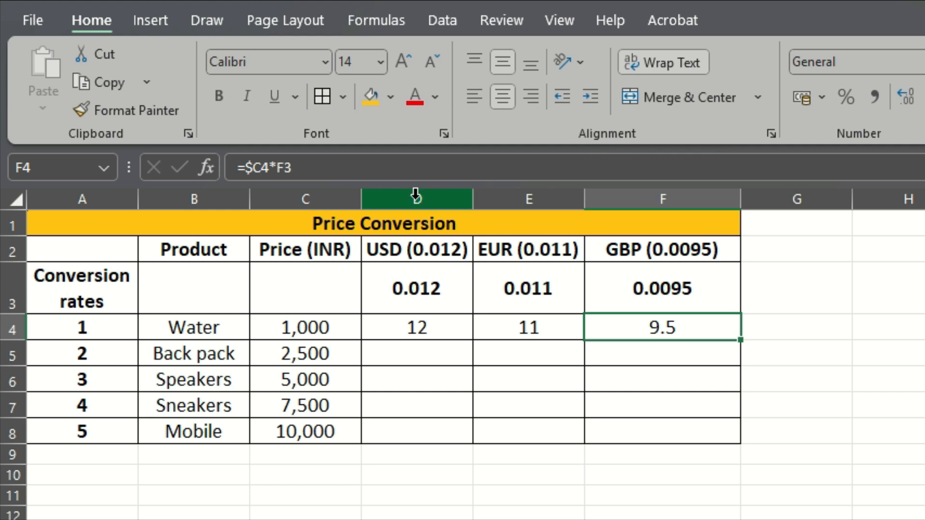
{"action": "left_click", "coordinate": [362, 169]}
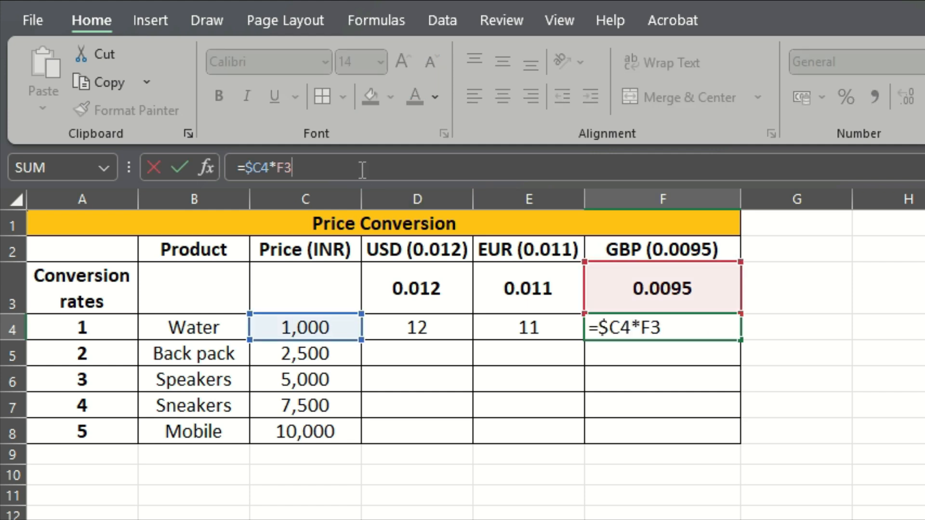
{"action": "key", "text": "Return"}
Fill the row 4 formulas in D4:F4 down through row 8 for the remaining products
{"action": "left_click_drag", "start_coordinate": [440, 324], "coordinate": [711, 327]}
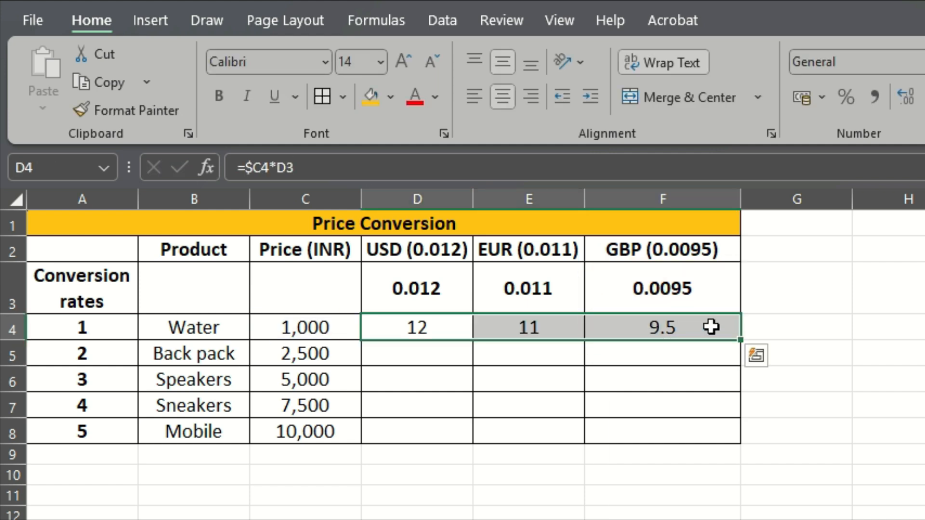
{"action": "double_click", "coordinate": [740, 340]}
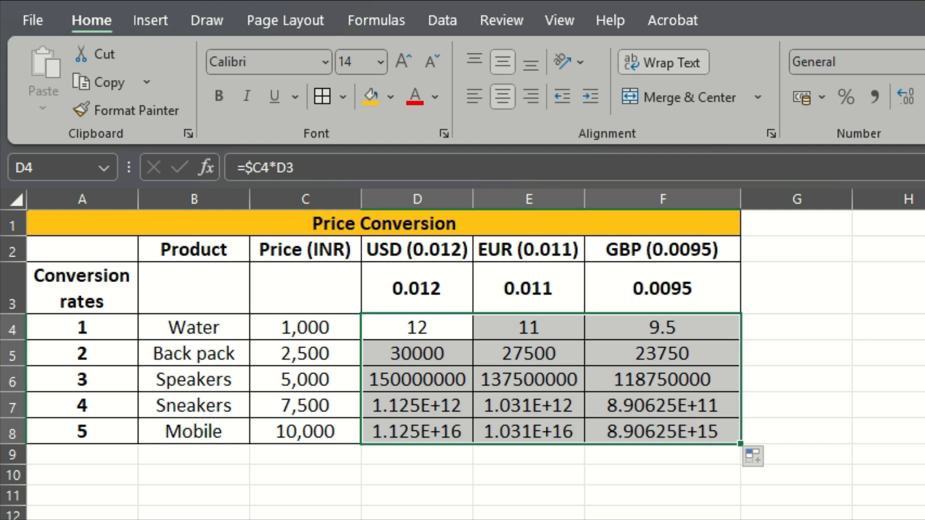
{"action": "left_click", "coordinate": [662, 519]}
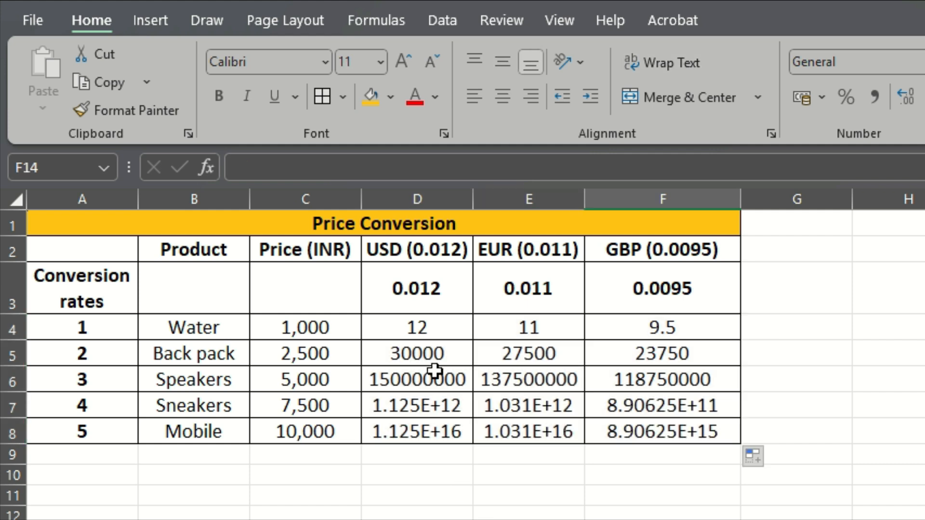
Check which cells the Back pack USD formula in D5 references
{"action": "left_click", "coordinate": [430, 355]}
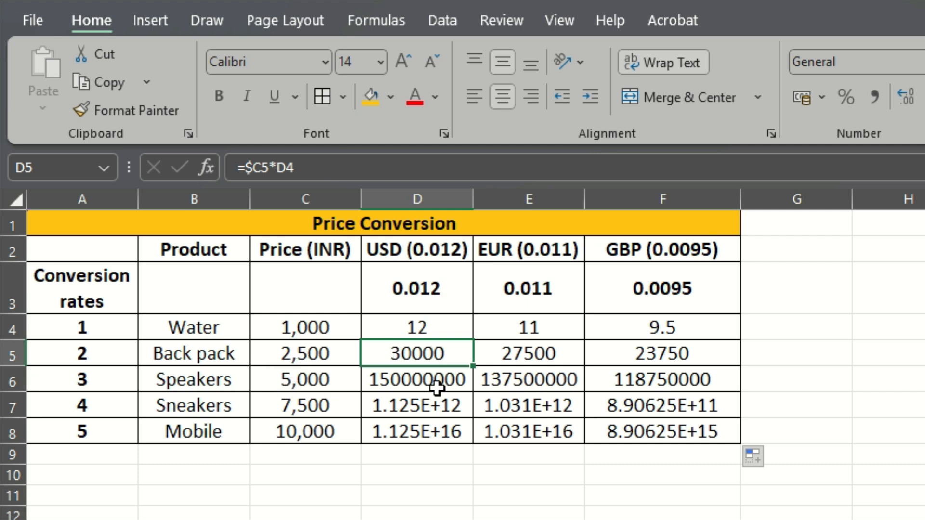
{"action": "left_click", "coordinate": [335, 168]}
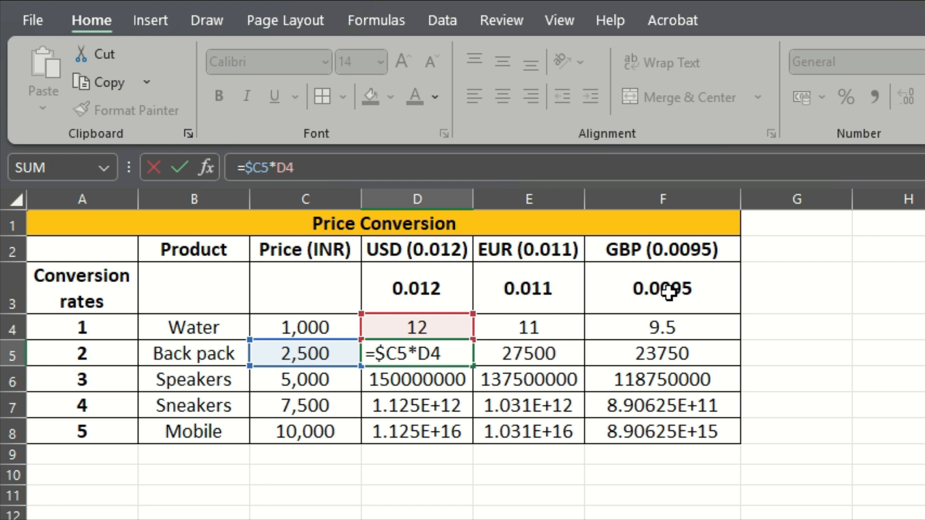
{"action": "key", "text": "Return"}
Lock row 3 of the conversion rate in D4's formula so that it reads =$C4*D$3
{"action": "left_click", "coordinate": [427, 316]}
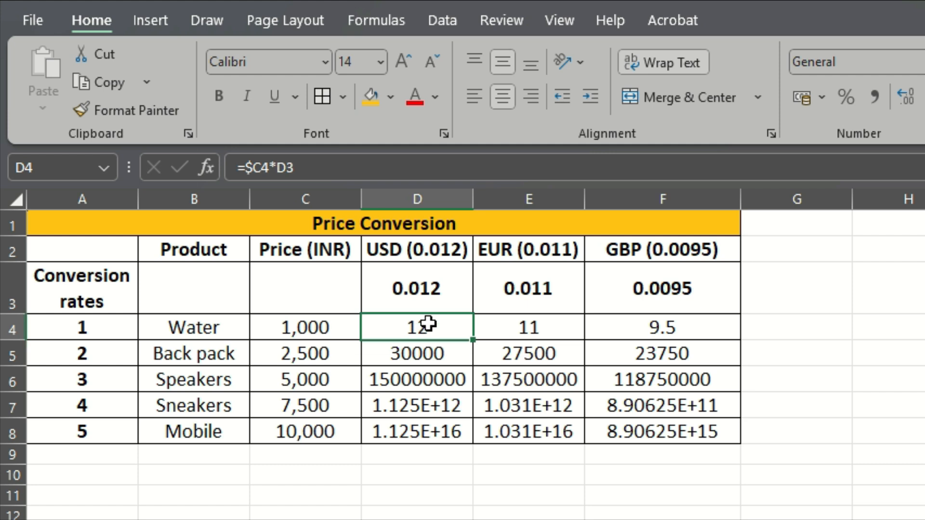
{"action": "left_click", "coordinate": [336, 173]}
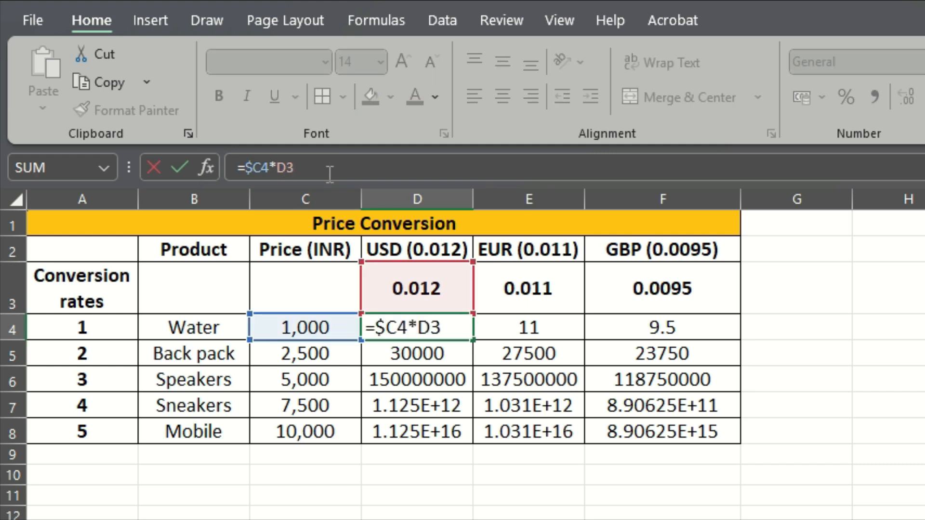
{"action": "key", "text": "F4"}
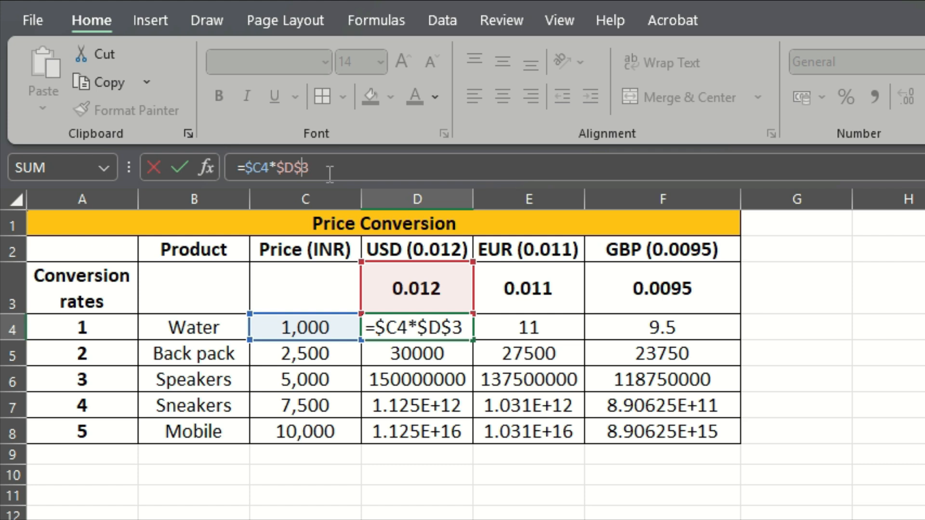
{"action": "key", "text": "F4"}
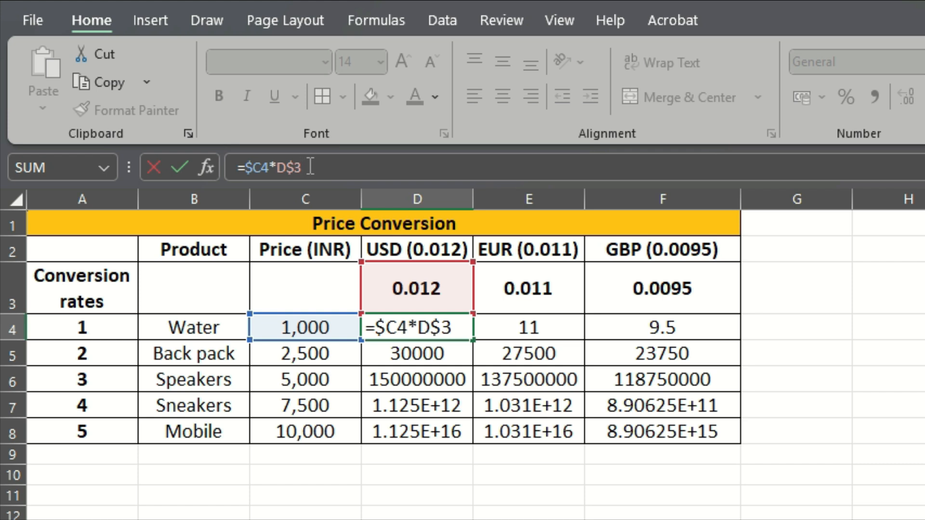
{"action": "key", "text": "Return"}
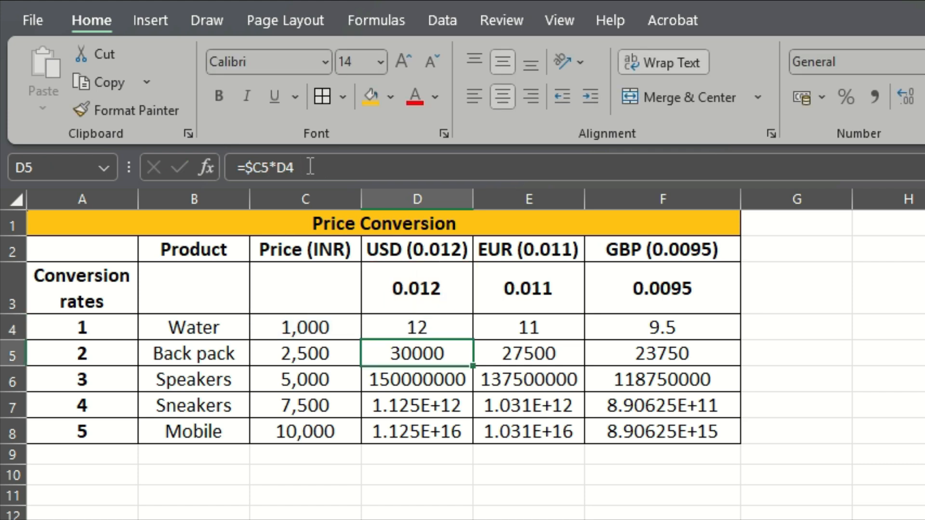
Fill the mixed-reference formula from D4 over all products and currencies in D4:F8
{"action": "left_click", "coordinate": [438, 333]}
{"action": "left_click_drag", "start_coordinate": [473, 342], "coordinate": [745, 443]}
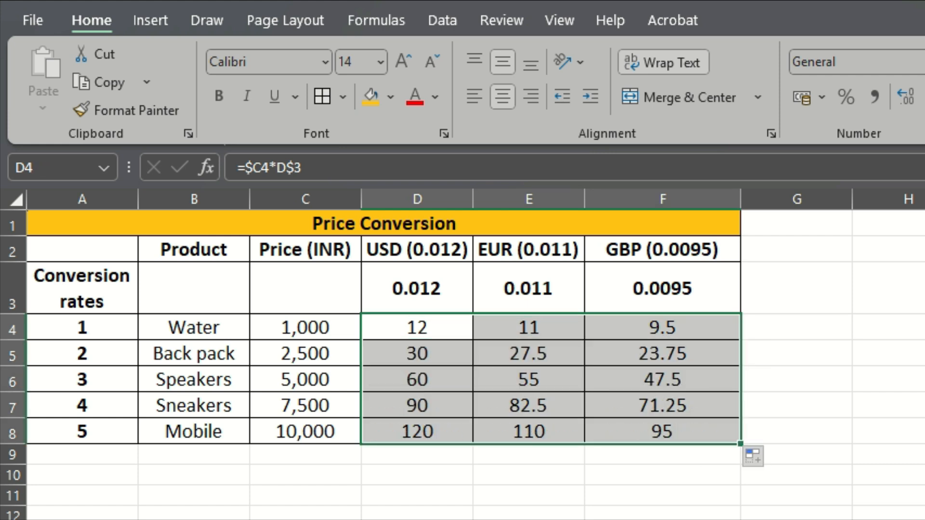
{"action": "left_click", "coordinate": [663, 517]}
Check the cell references in the Back pack formulas in D5 and E5 and the Speakers GBP formula in F6
{"action": "left_click", "coordinate": [442, 360]}
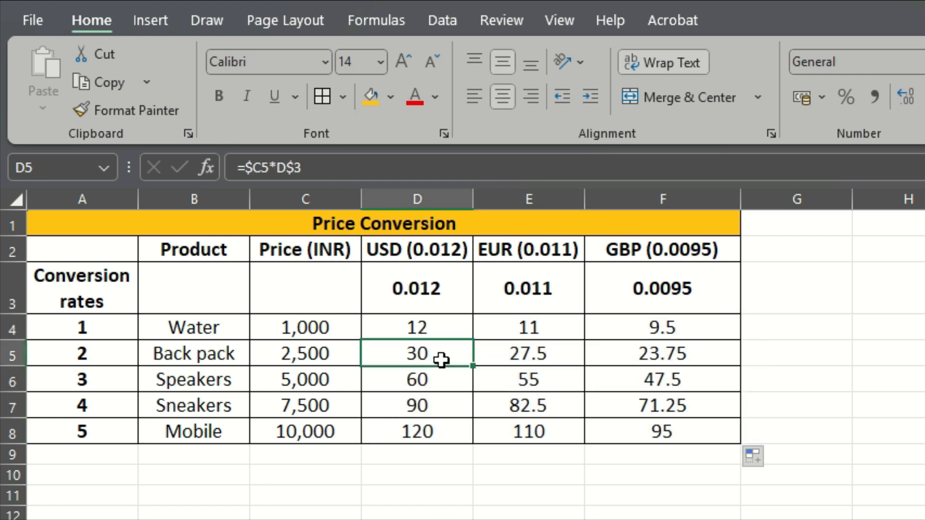
{"action": "left_click", "coordinate": [397, 168]}
{"action": "key", "text": "Return"}
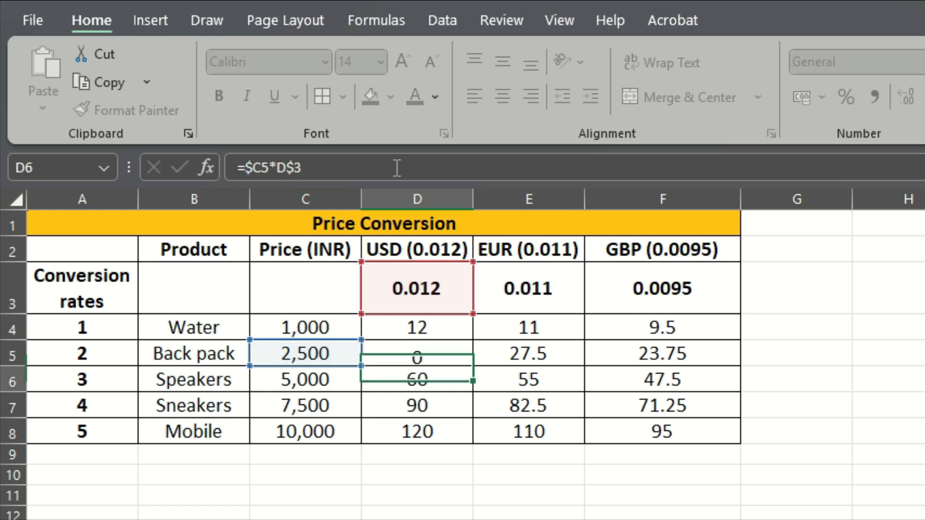
{"action": "left_click", "coordinate": [475, 350]}
{"action": "left_click", "coordinate": [400, 167]}
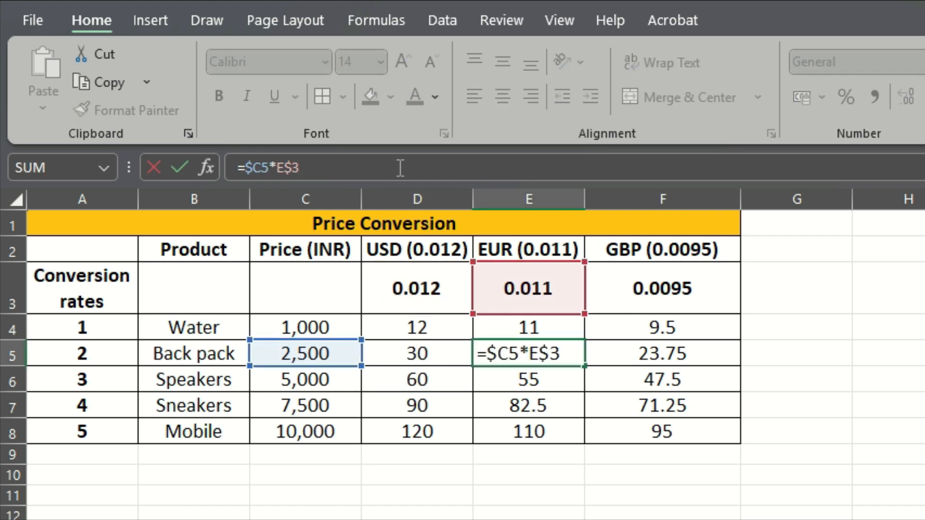
{"action": "key", "text": "Return"}
{"action": "left_click", "coordinate": [646, 378]}
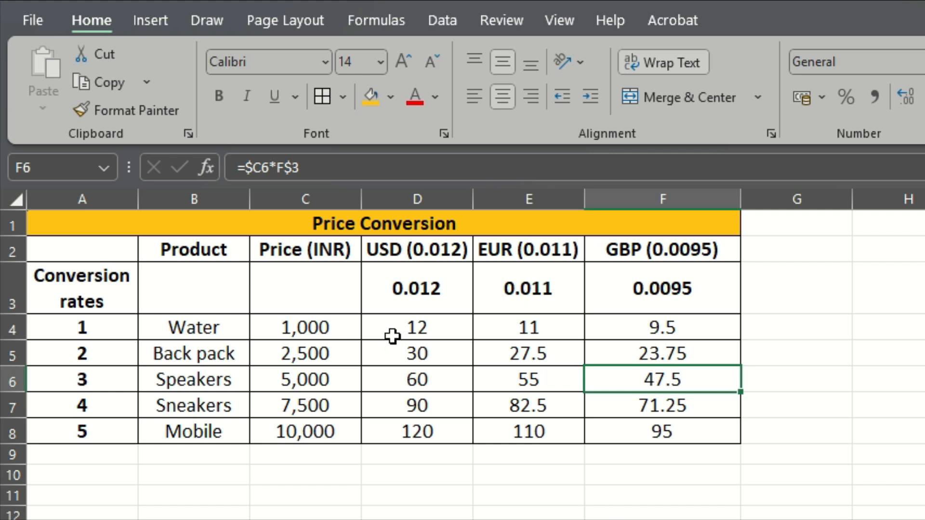
Review the Water price in C4, the USD rate in D3 and the mixed-reference formula used across D4:F8
{"action": "left_click", "coordinate": [371, 309]}
{"action": "left_click", "coordinate": [322, 321]}
{"action": "left_click", "coordinate": [418, 288]}
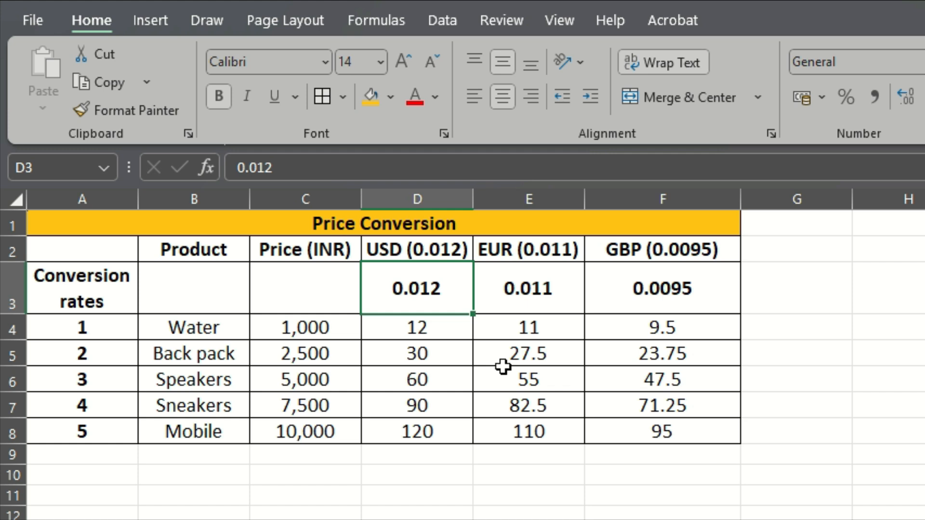
{"action": "left_click_drag", "start_coordinate": [378, 326], "coordinate": [673, 435]}
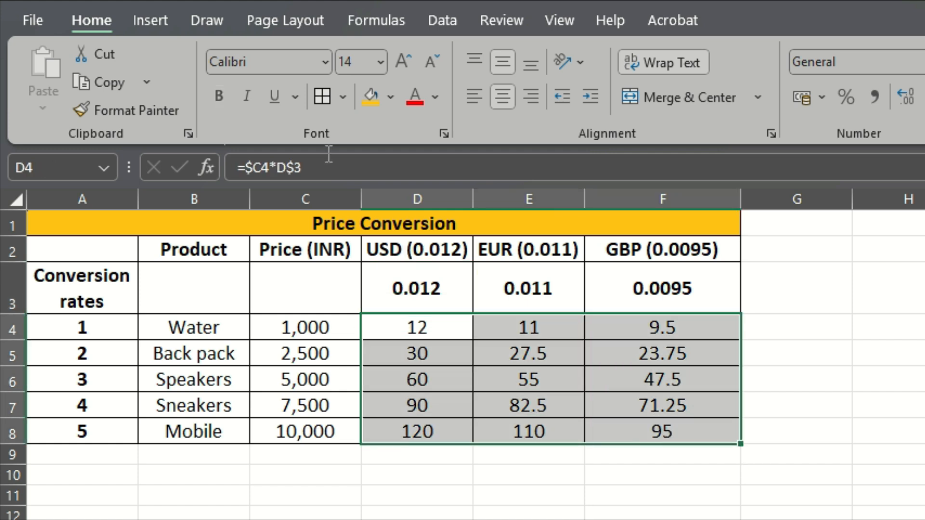
{"action": "left_click", "coordinate": [327, 170]}
{"action": "key", "text": "Return"}
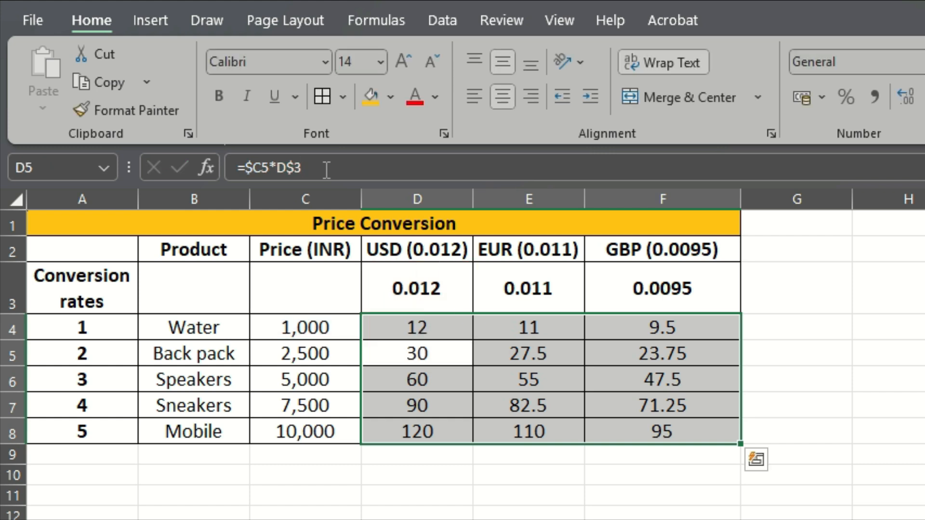